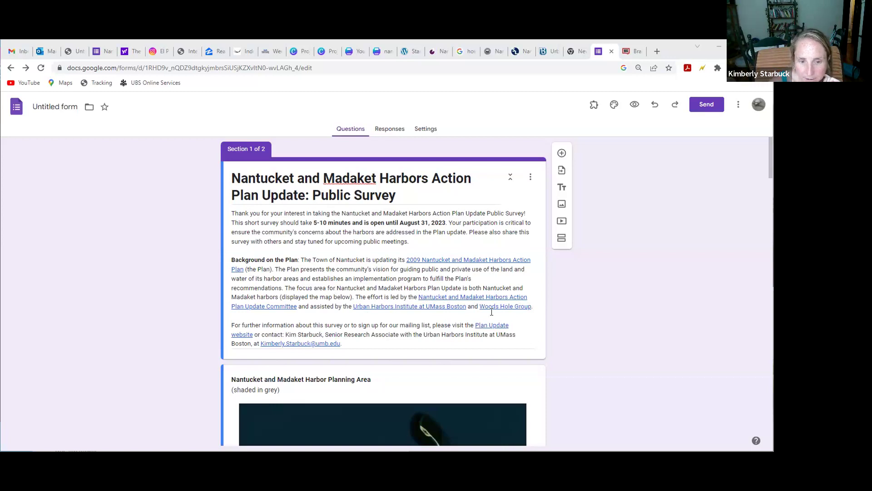
# Review the survey's introduction, planning-area map, and questions 1 and 2, including the grid of harbor topics.
pyautogui.scroll(-2, 610, 325)
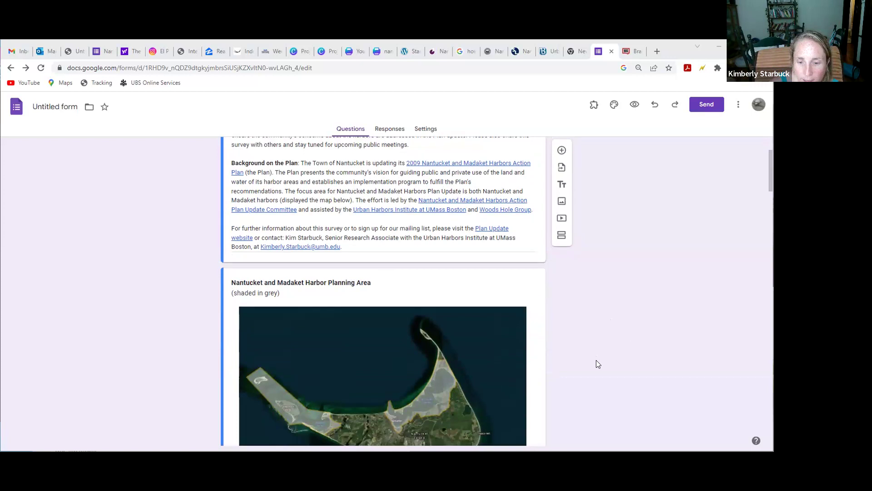
pyautogui.scroll(-2, 597, 361)
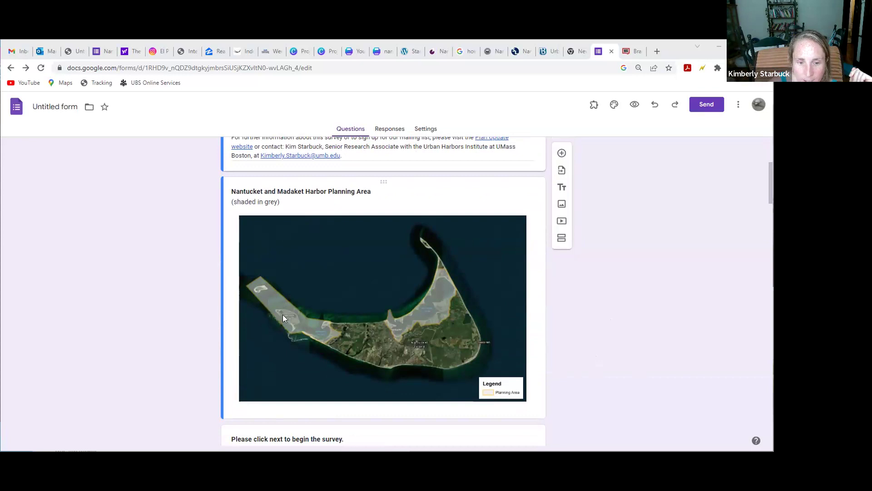
pyautogui.scroll(-1, 577, 337)
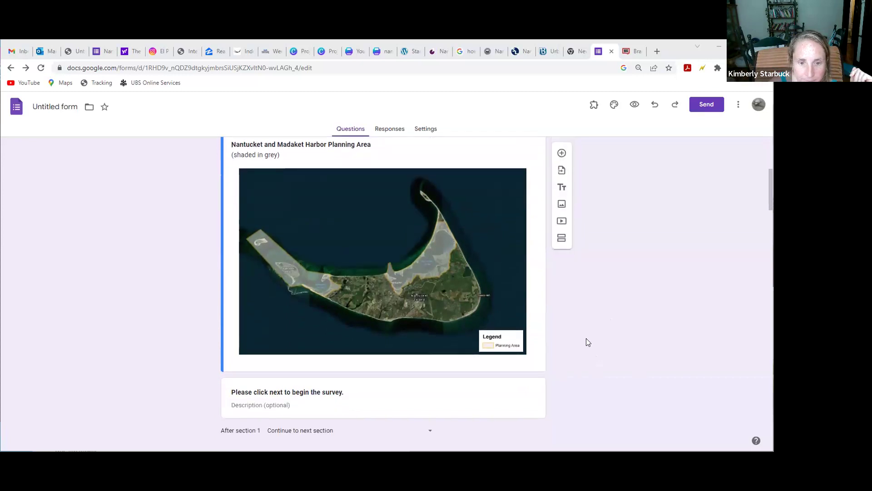
pyautogui.scroll(-4, 586, 338)
pyautogui.scroll(-3, 593, 334)
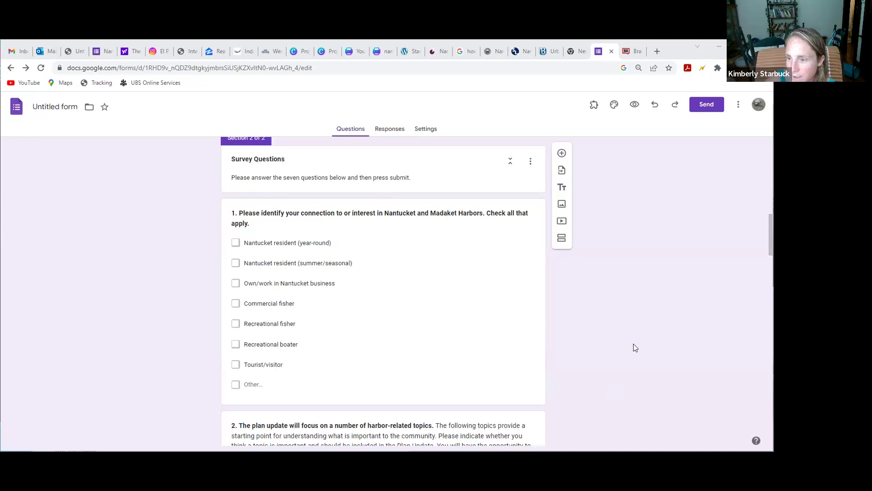
pyautogui.scroll(-4, 630, 344)
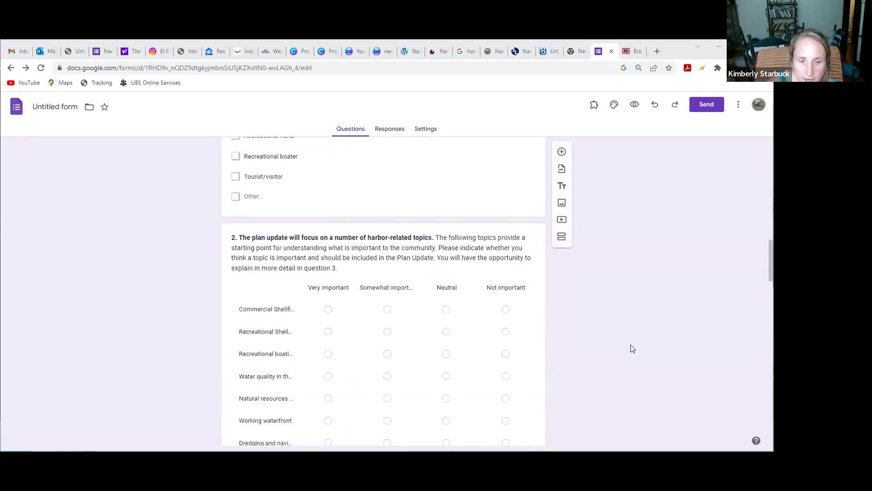
pyautogui.scroll(-1, 636, 341)
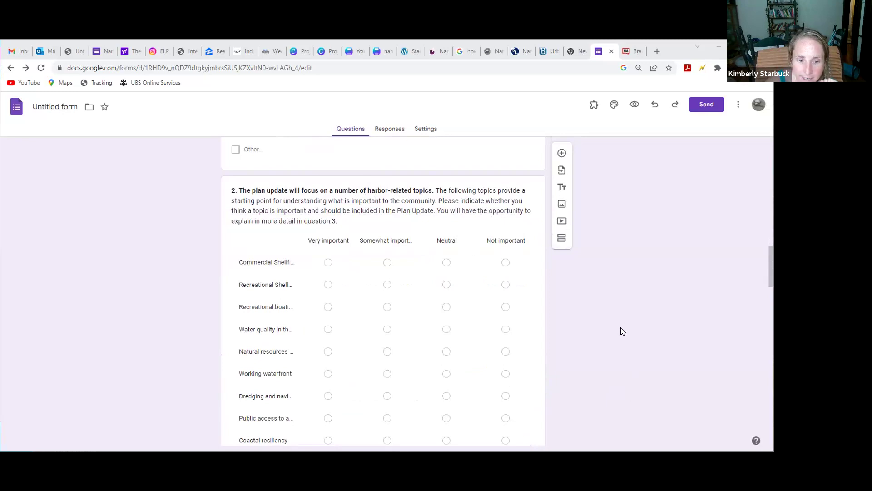
pyautogui.scroll(-3, 259, 400)
pyautogui.scroll(2, 296, 305)
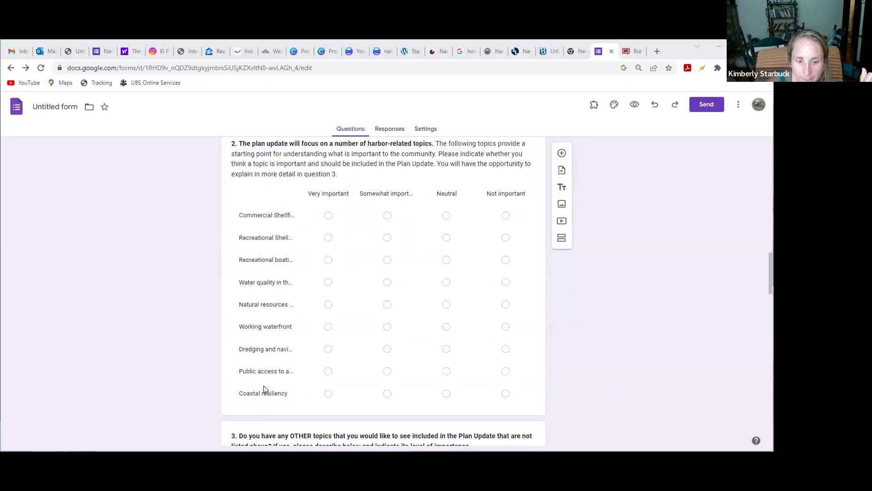
# Review questions 3 to 7, including the lettered topic prompts under question 4.
pyautogui.scroll(-2, 272, 375)
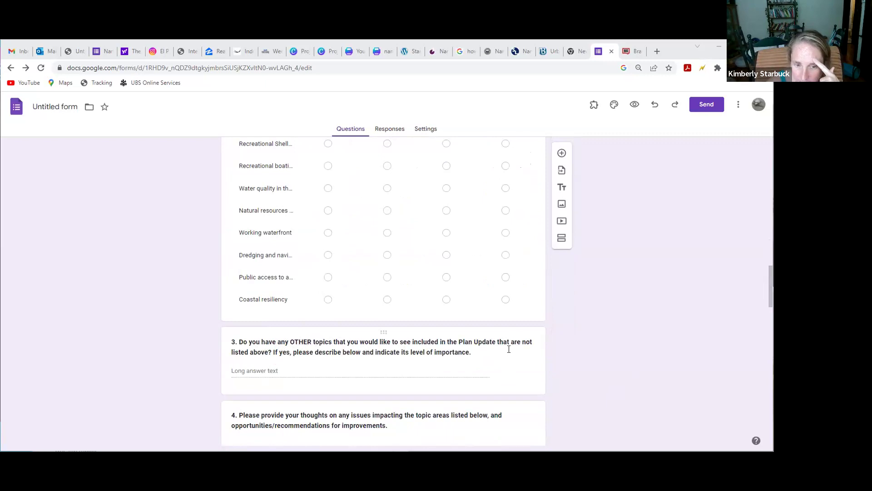
pyautogui.scroll(-3, 603, 328)
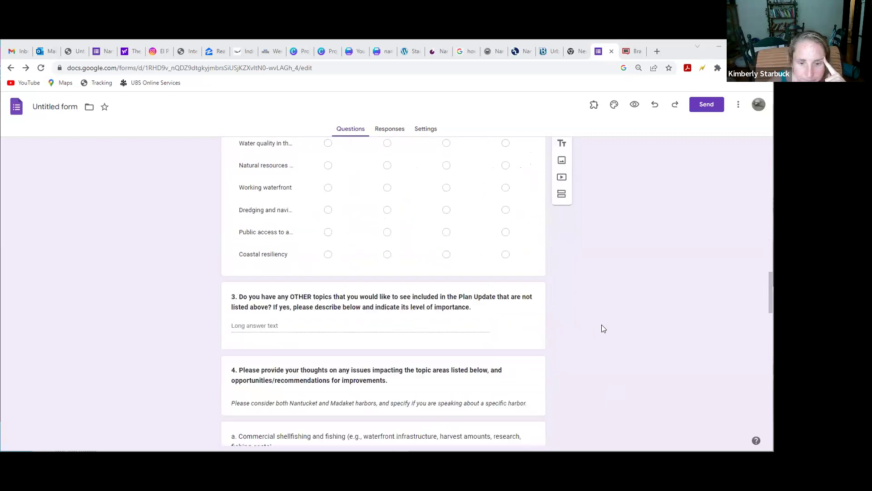
pyautogui.scroll(-2, 598, 330)
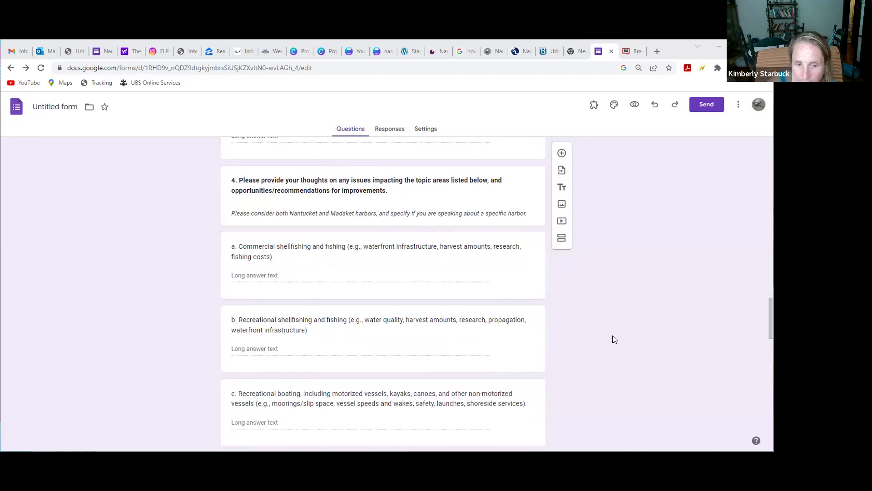
pyautogui.scroll(-2, 588, 341)
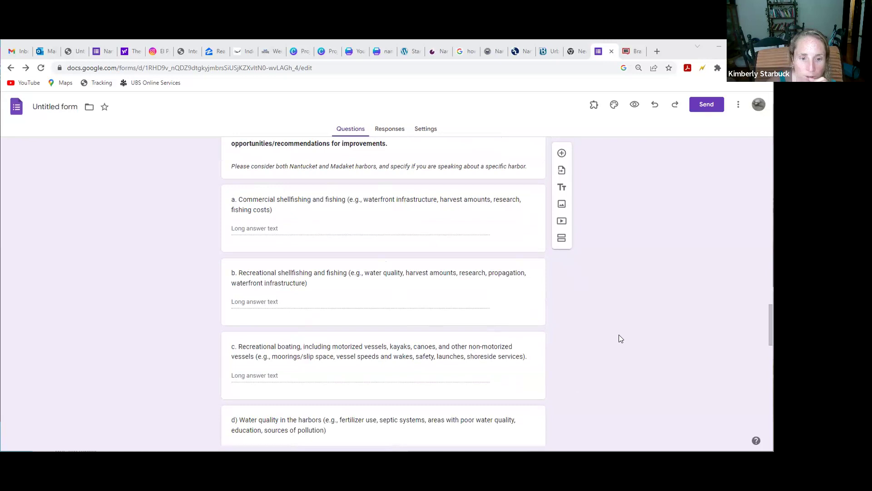
pyautogui.scroll(-3, 619, 334)
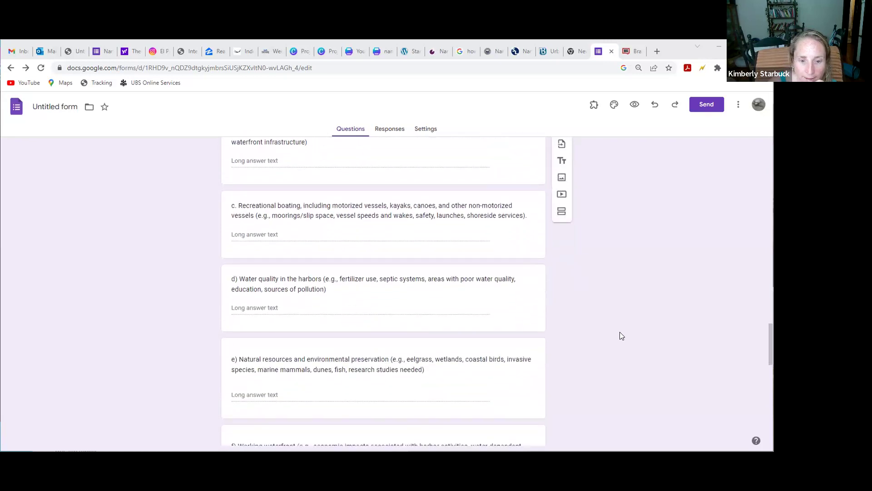
pyautogui.scroll(-5, 621, 334)
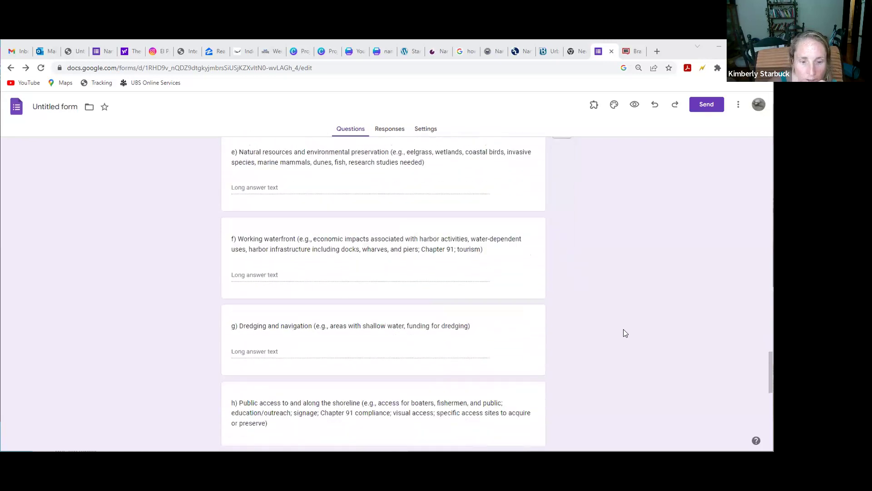
pyautogui.scroll(-4, 623, 329)
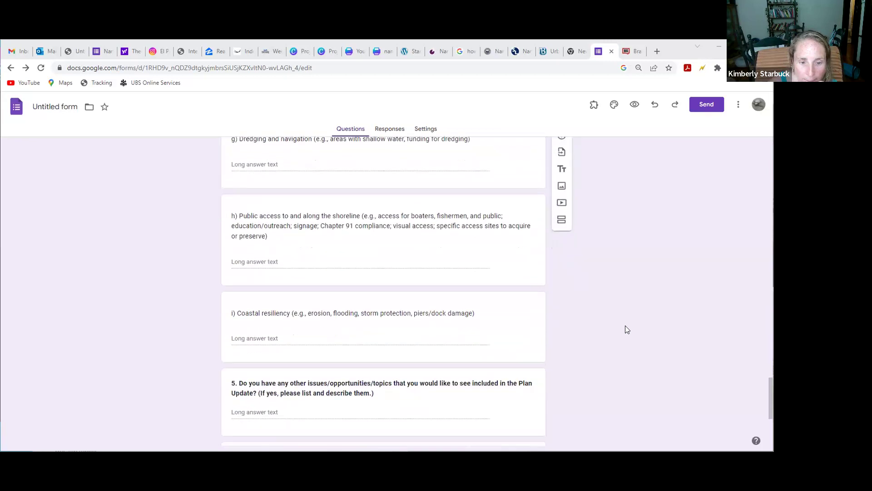
pyautogui.scroll(-2, 627, 328)
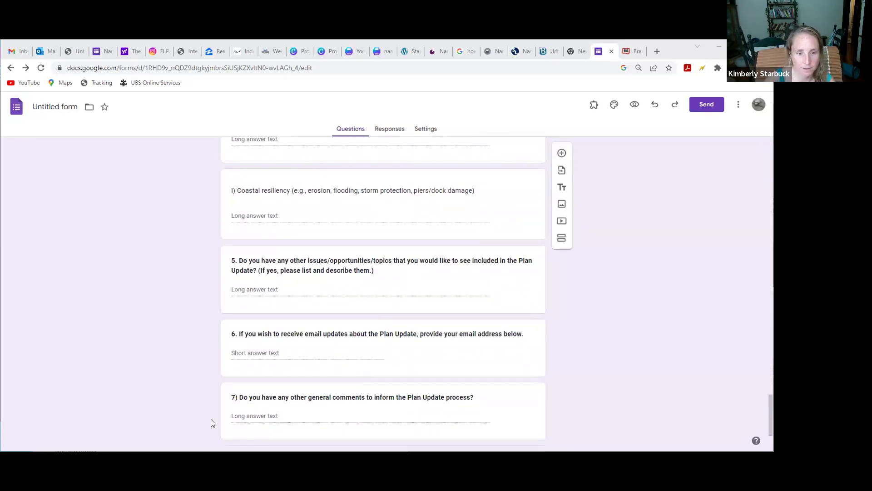
# Change the numbering of the general comments question to "7." with a period, matching the other questions.
pyautogui.click(237, 396)
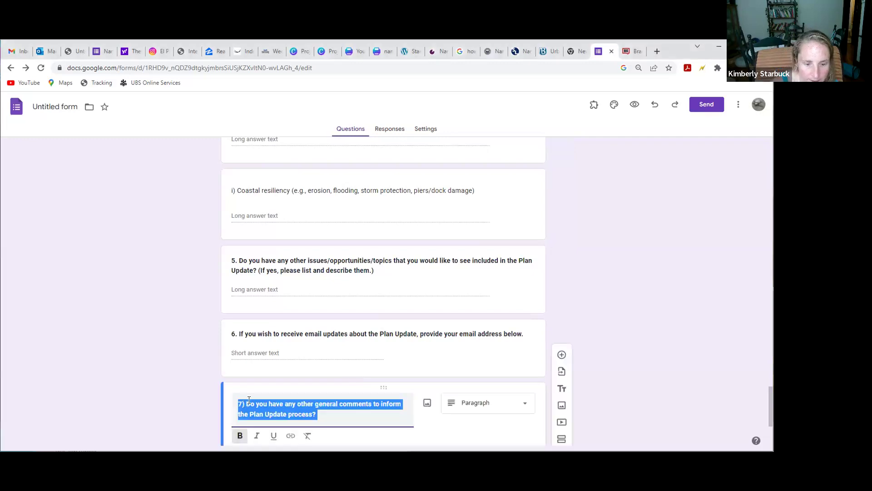
pyautogui.click(243, 403)
pyautogui.write('.')
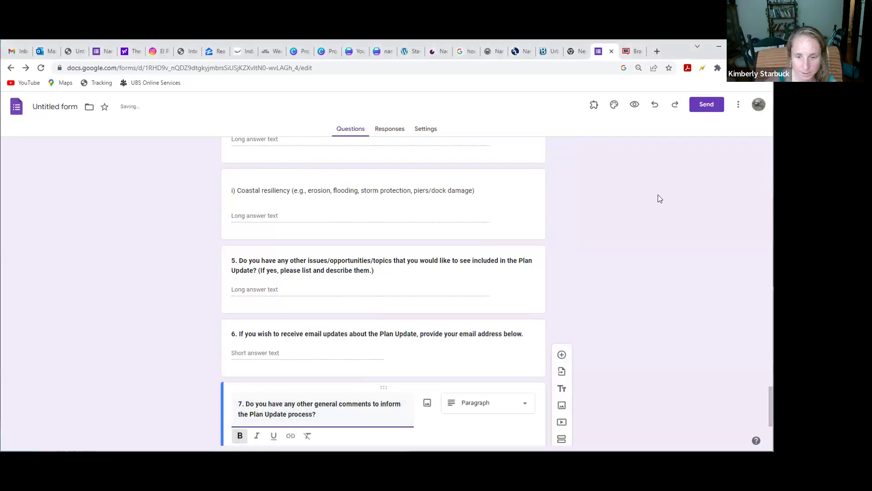
pyautogui.click(615, 282)
# Check the closing note at the form's end, and open question 2's grid to examine its full row and column labels.
pyautogui.scroll(-3, 590, 327)
pyautogui.scroll(1, 352, 369)
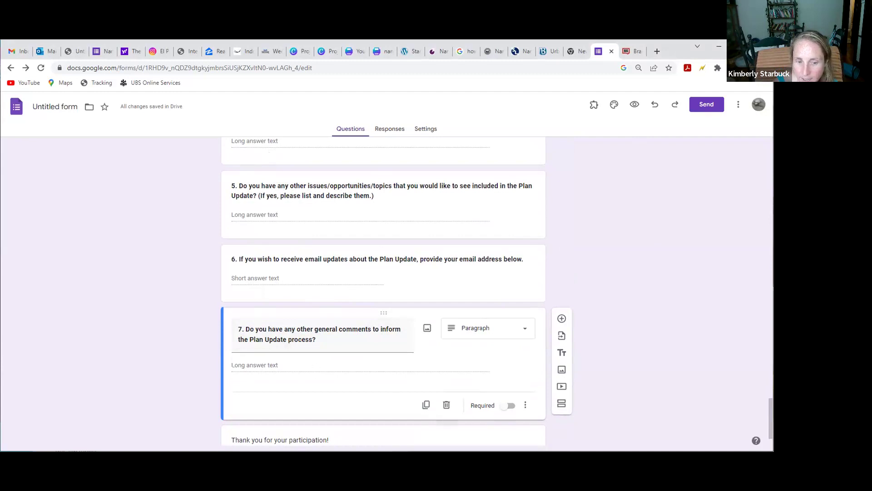
pyautogui.scroll(-2, 677, 332)
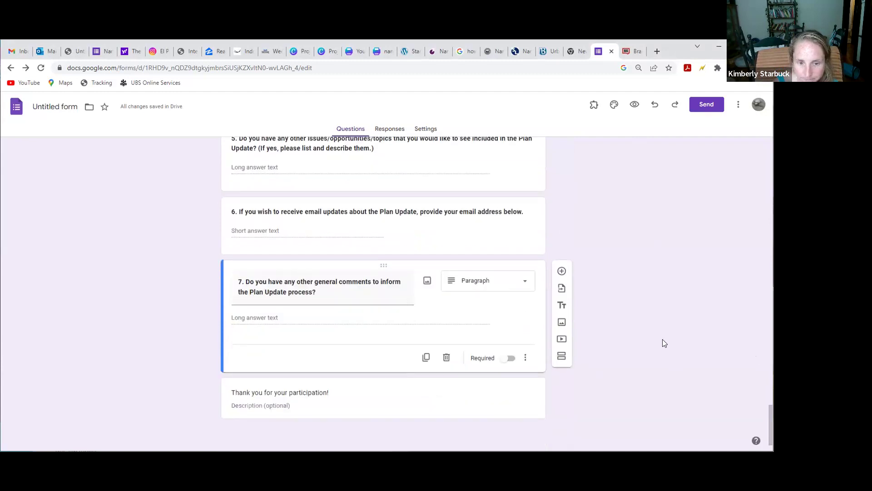
pyautogui.scroll(1, 662, 339)
pyautogui.scroll(20, 616, 336)
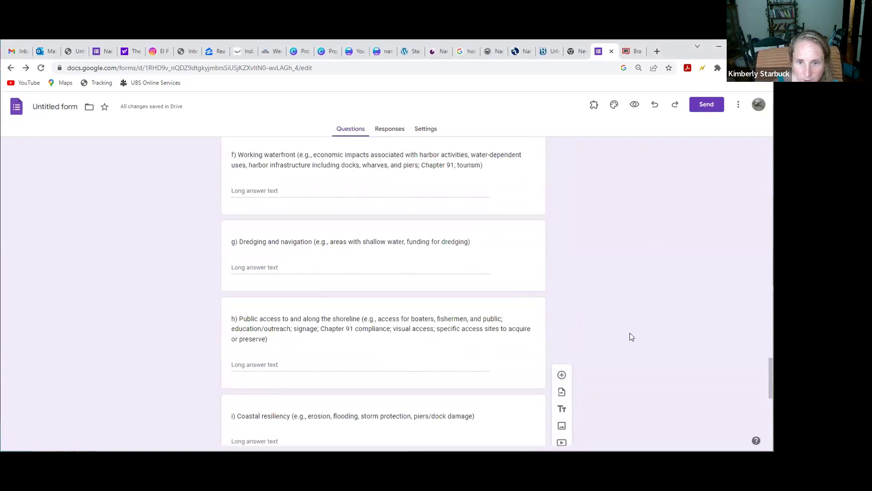
pyautogui.scroll(12, 678, 341)
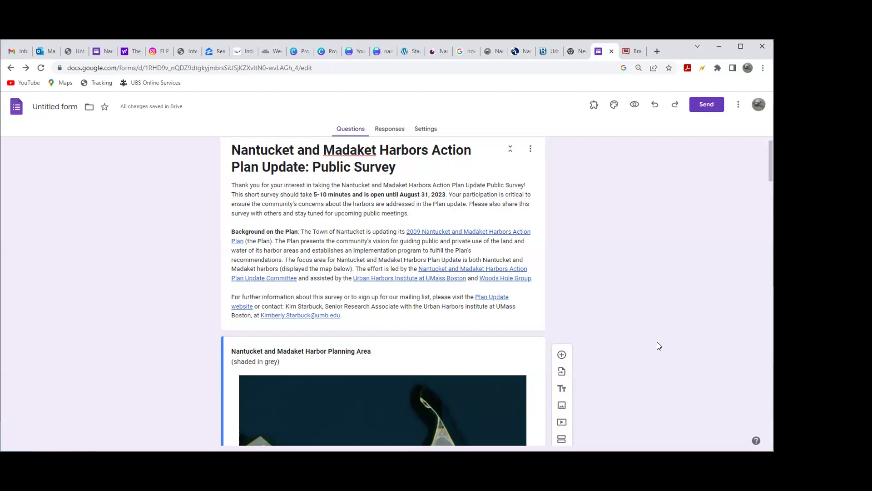
pyautogui.scroll(-15, 643, 345)
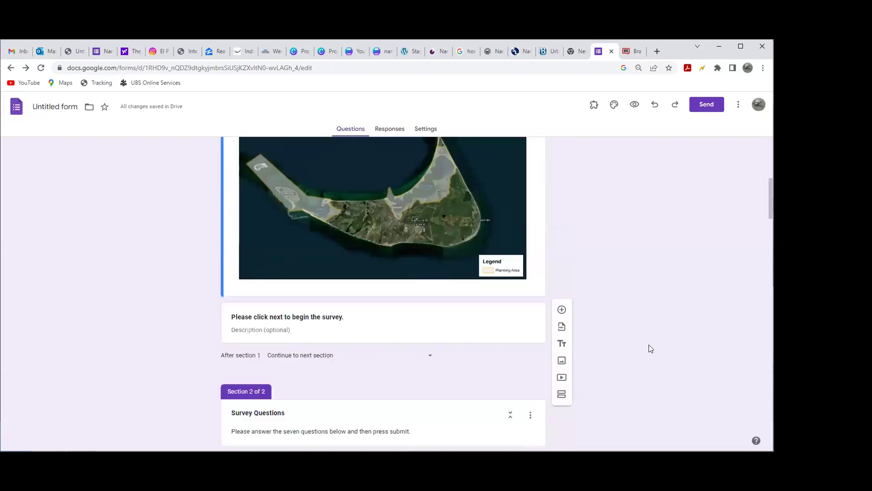
pyautogui.scroll(-5, 649, 349)
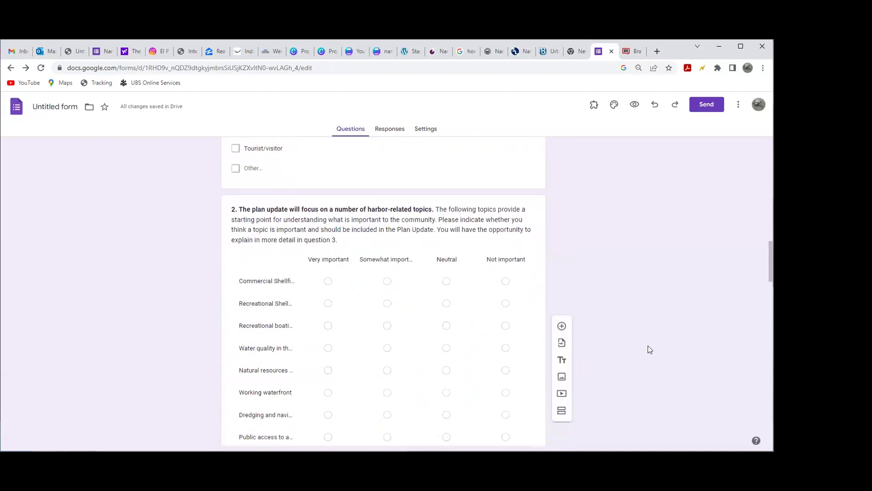
pyautogui.scroll(1, 646, 349)
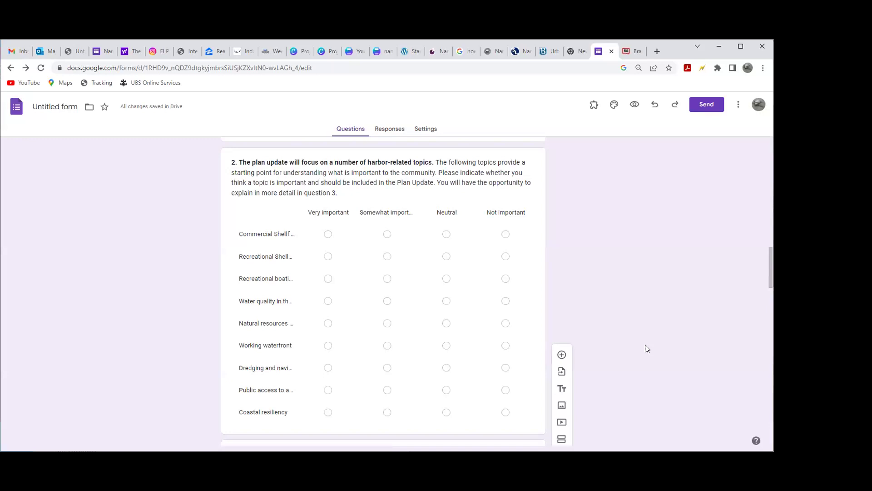
pyautogui.click(266, 349)
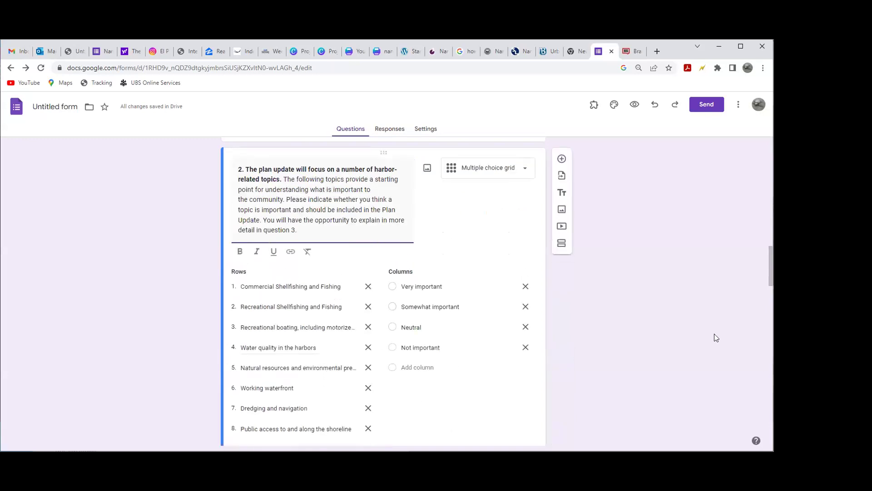
pyautogui.scroll(-3, 700, 331)
pyautogui.scroll(1, 701, 331)
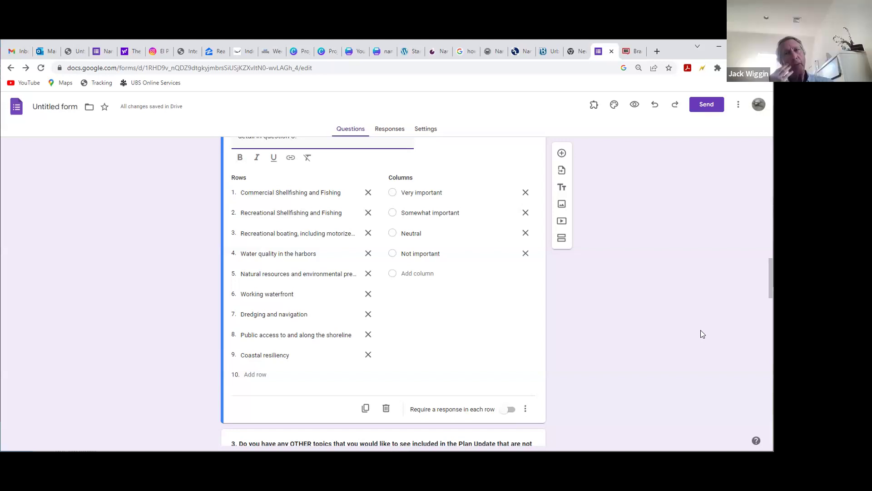
# Examine question 3 and the example lists in question 4's topic prompts from commercial shellfishing through coastal resiliency.
pyautogui.scroll(-2, 636, 313)
pyautogui.scroll(-3, 613, 318)
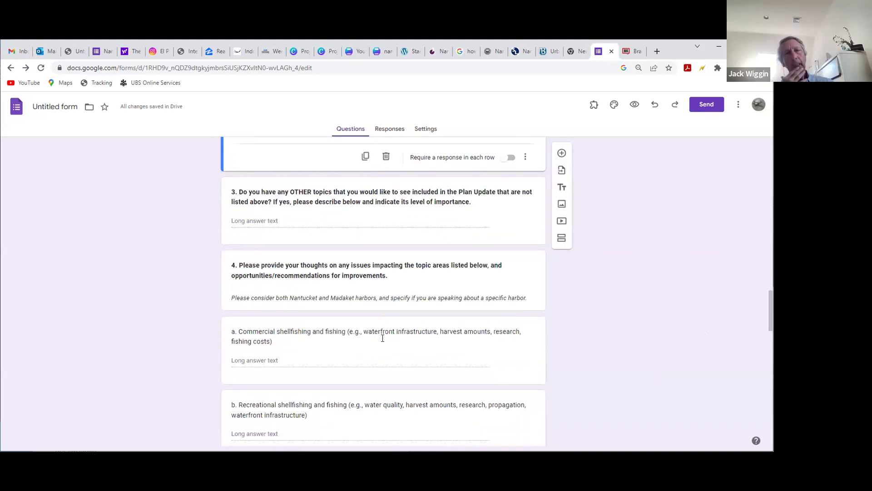
pyautogui.scroll(-2, 353, 351)
pyautogui.scroll(-2, 414, 351)
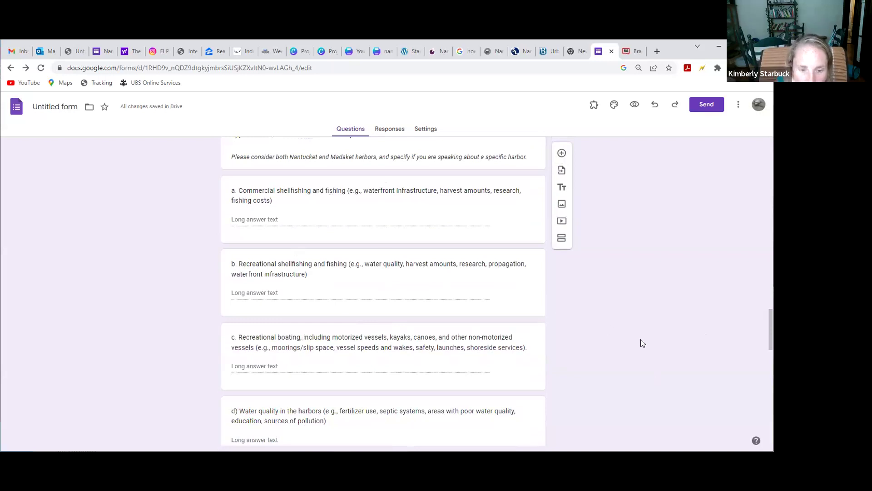
pyautogui.scroll(-1, 642, 343)
pyautogui.scroll(-2, 353, 304)
pyautogui.scroll(-4, 353, 304)
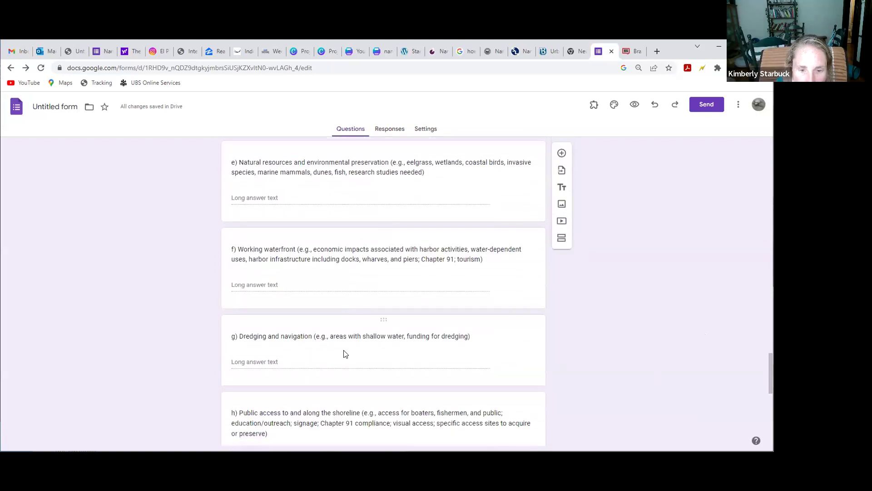
pyautogui.scroll(-3, 347, 353)
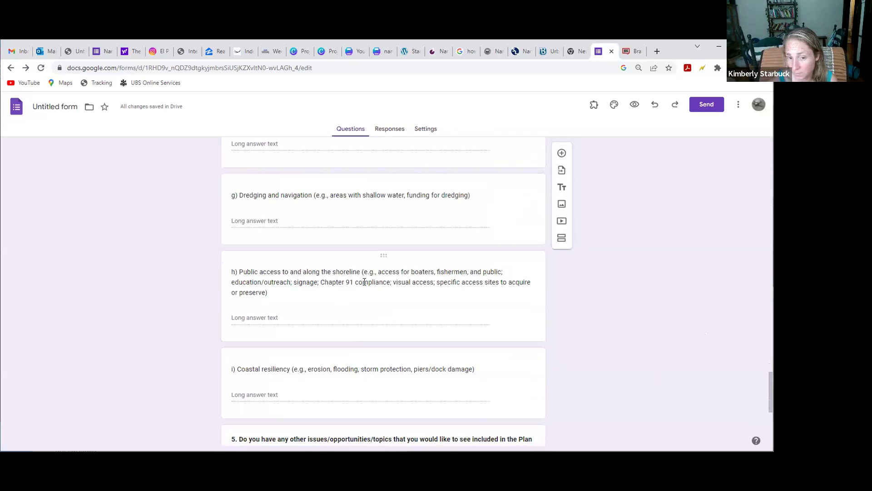
# Add "; fuel costs" after "tourism" inside the parentheses of the working waterfront prompt f).
pyautogui.scroll(2, 612, 335)
pyautogui.scroll(2, 612, 335)
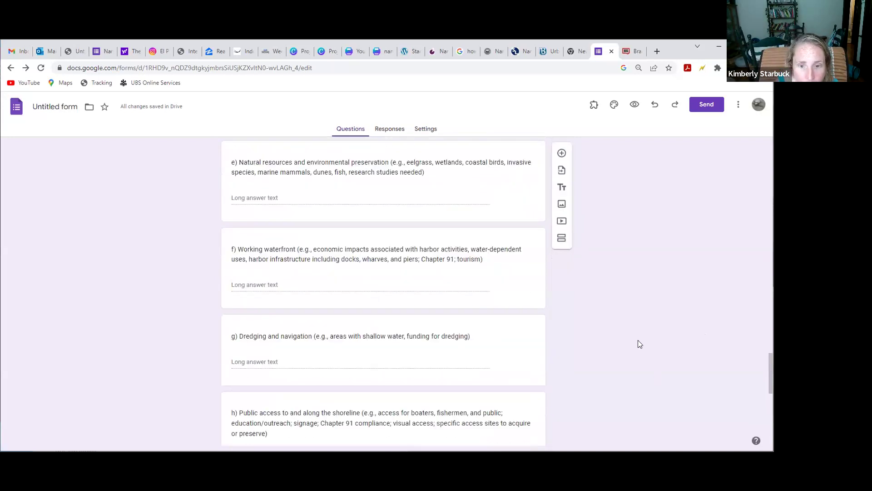
pyautogui.click(479, 259)
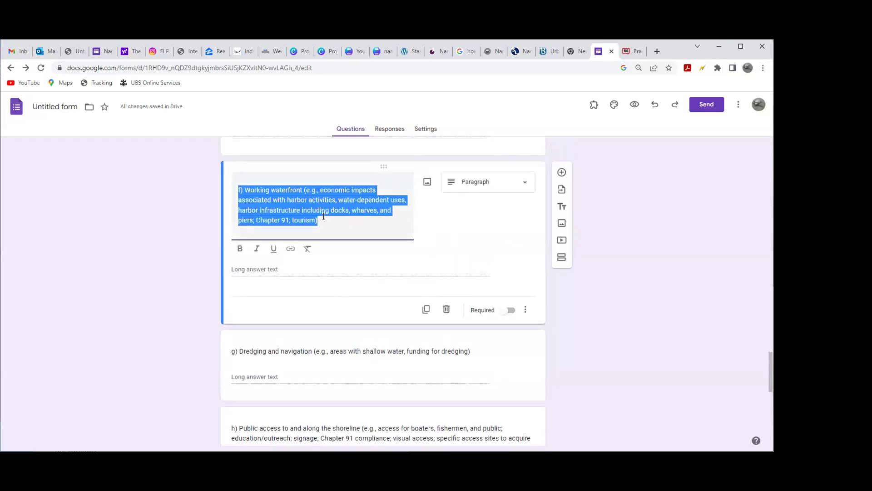
pyautogui.click(377, 234)
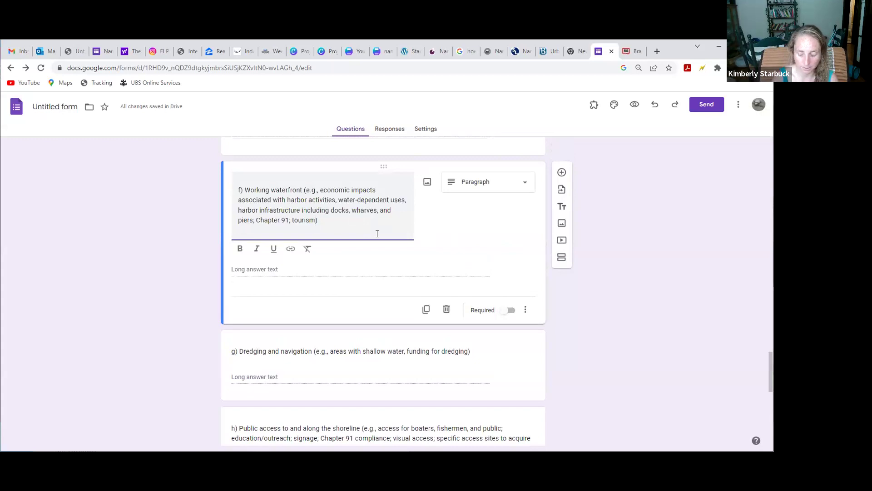
pyautogui.press('Left')
pyautogui.write('; fuel costs')
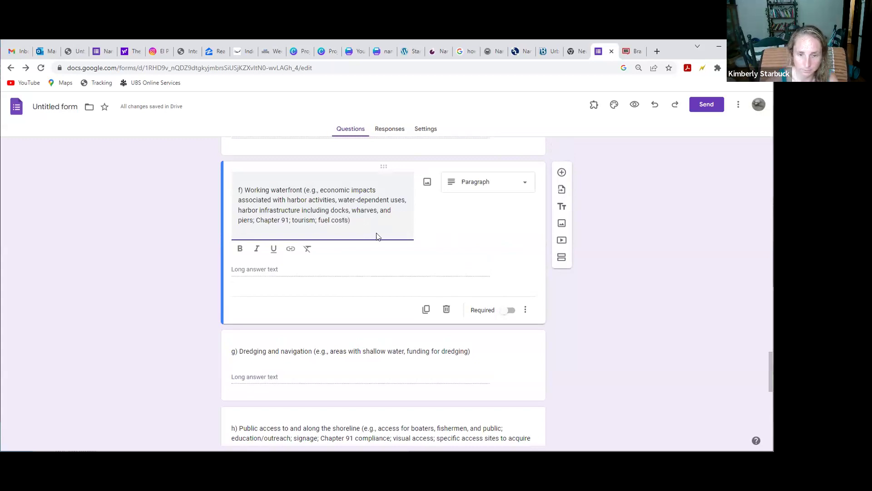
pyautogui.click(629, 310)
pyautogui.scroll(1, 633, 323)
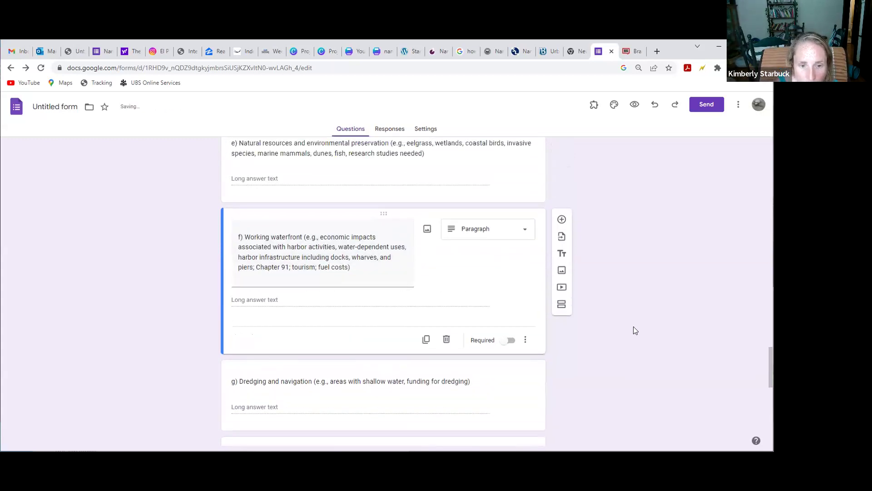
pyautogui.tripleClick(347, 224)
pyautogui.click(643, 289)
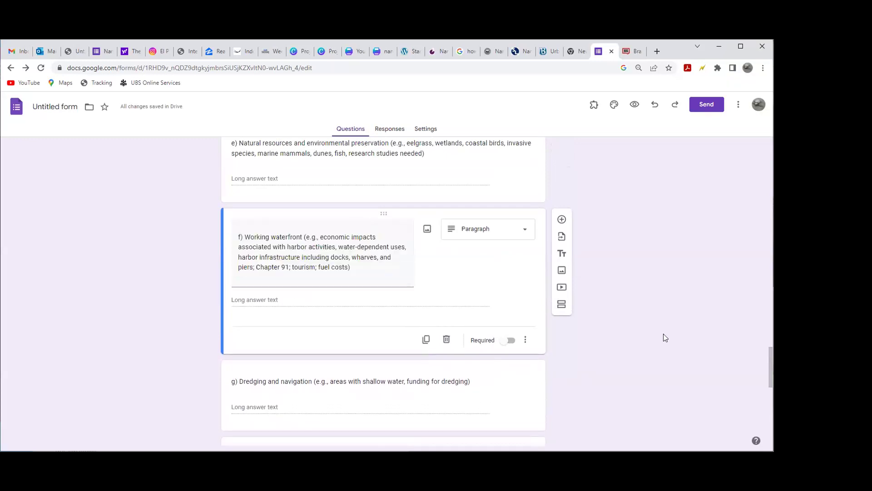
# Add a tenth row labelled "Chapter 91" to the multiple choice grid in question 2.
pyautogui.scroll(20, 659, 336)
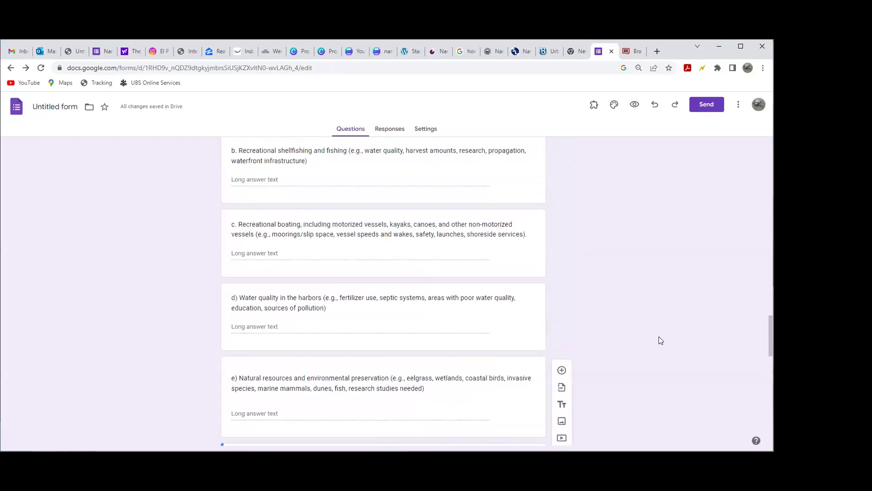
pyautogui.scroll(4, 185, 307)
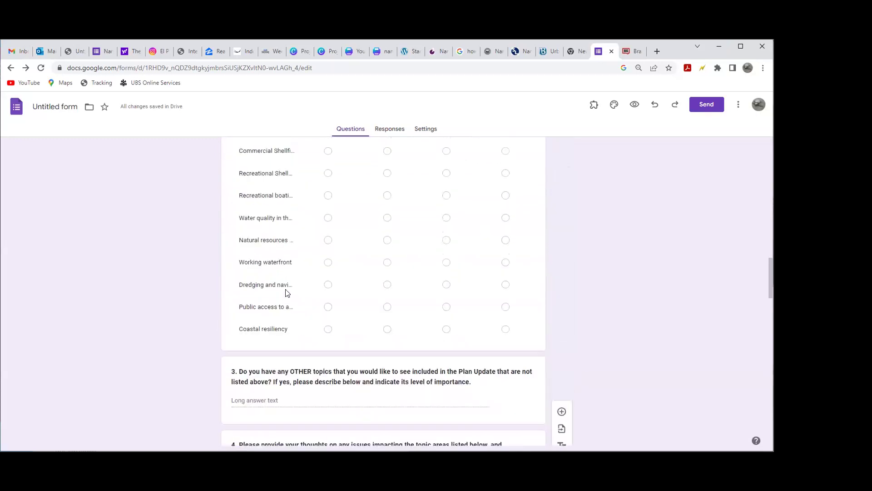
pyautogui.click(311, 265)
pyautogui.scroll(-2, 597, 315)
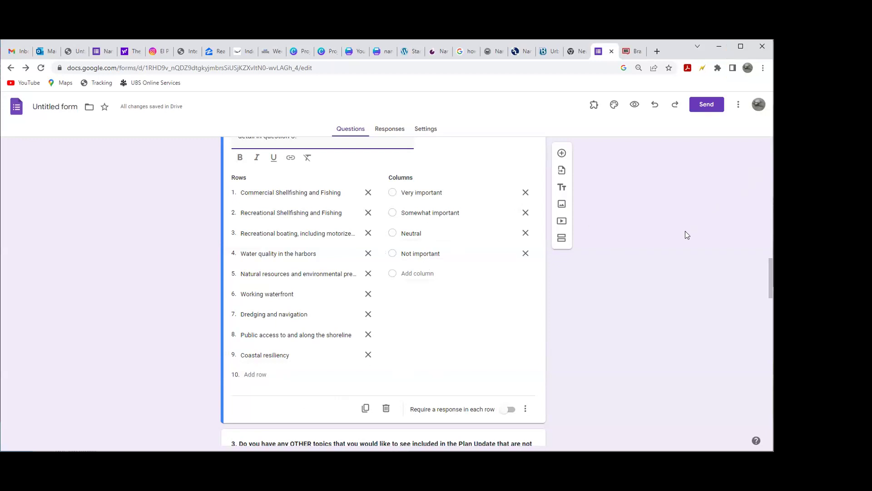
pyautogui.click(255, 373)
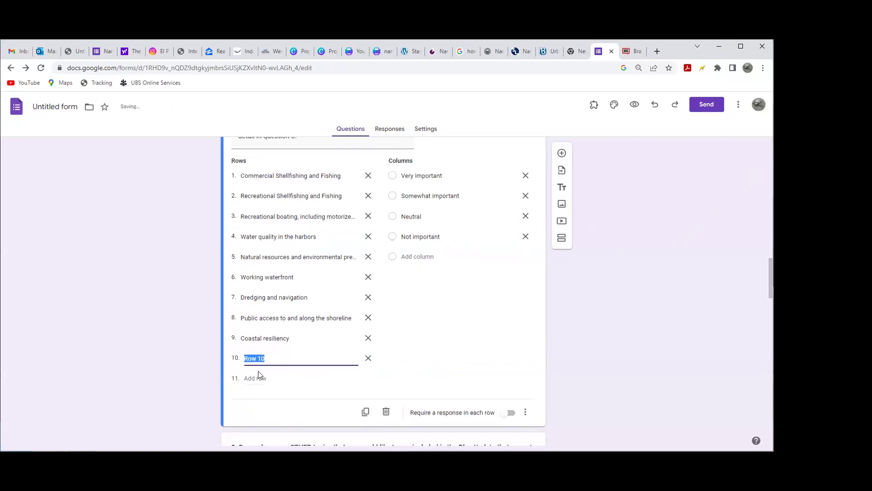
pyautogui.write('Chao')
pyautogui.write('ter ')
pyautogui.write('91')
pyautogui.click(607, 317)
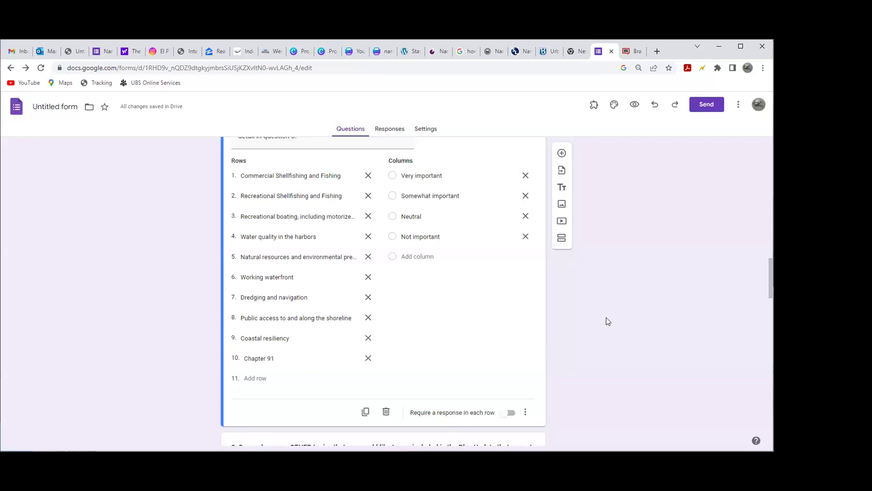
# Change the lettering of question 4's commercial shellfishing and fishing prompt to "a)" with a closing parenthesis.
pyautogui.scroll(-10, 608, 321)
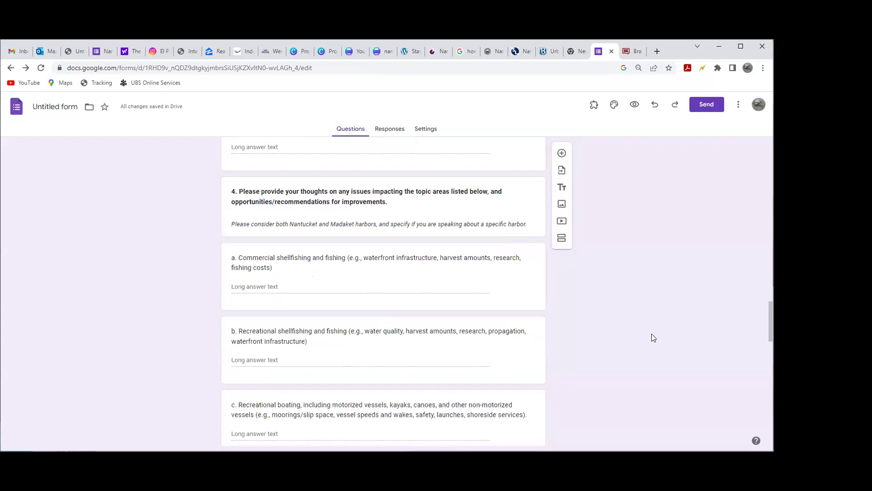
pyautogui.scroll(-1, 652, 337)
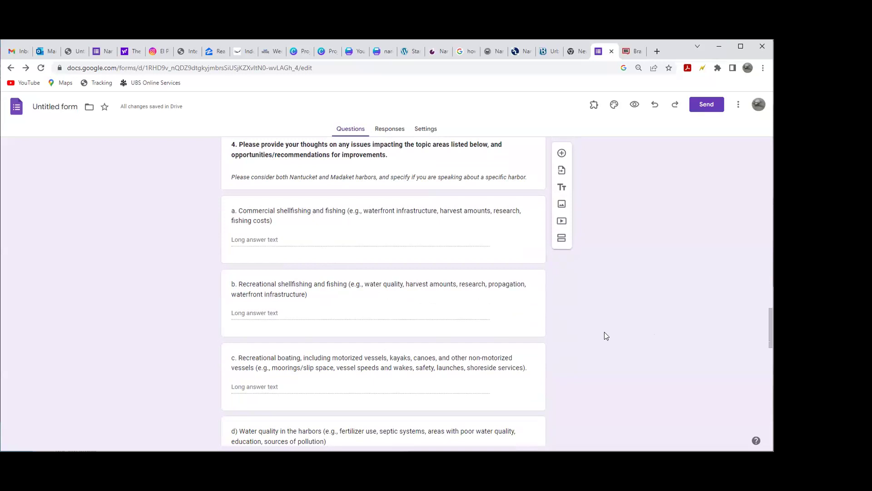
pyautogui.scroll(-1, 607, 336)
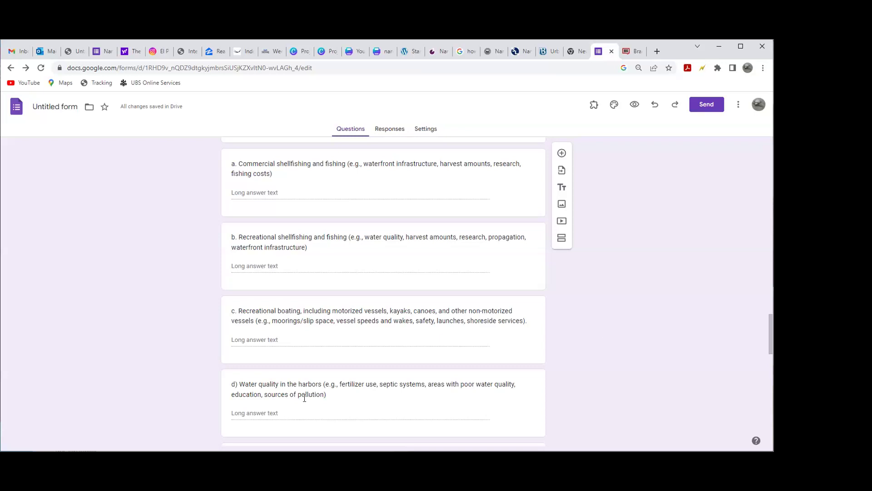
pyautogui.scroll(-8, 268, 389)
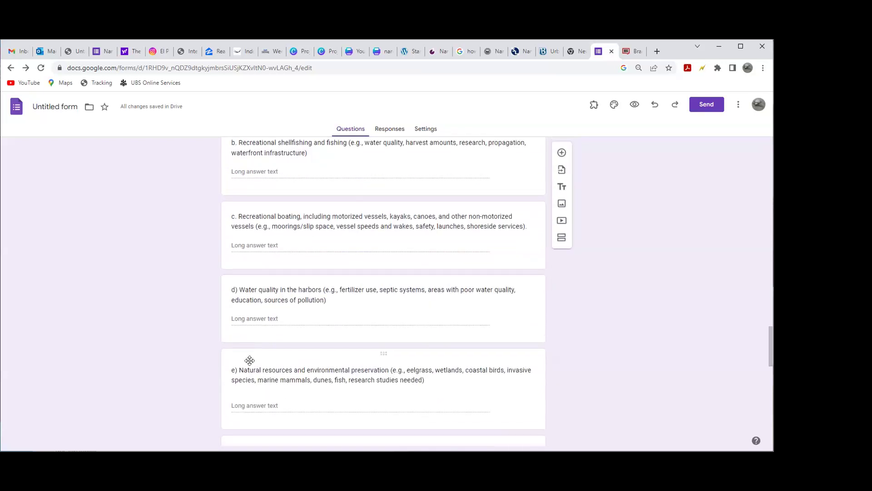
pyautogui.scroll(15, 308, 377)
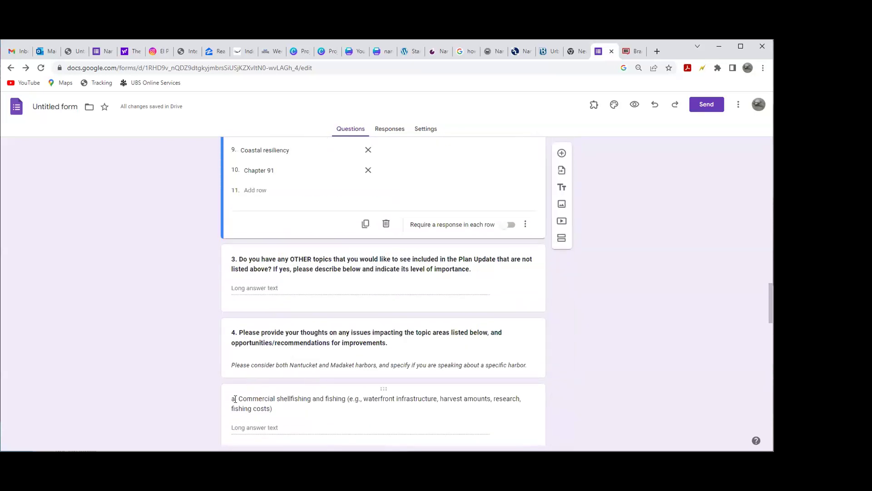
pyautogui.click(235, 399)
pyautogui.click(245, 341)
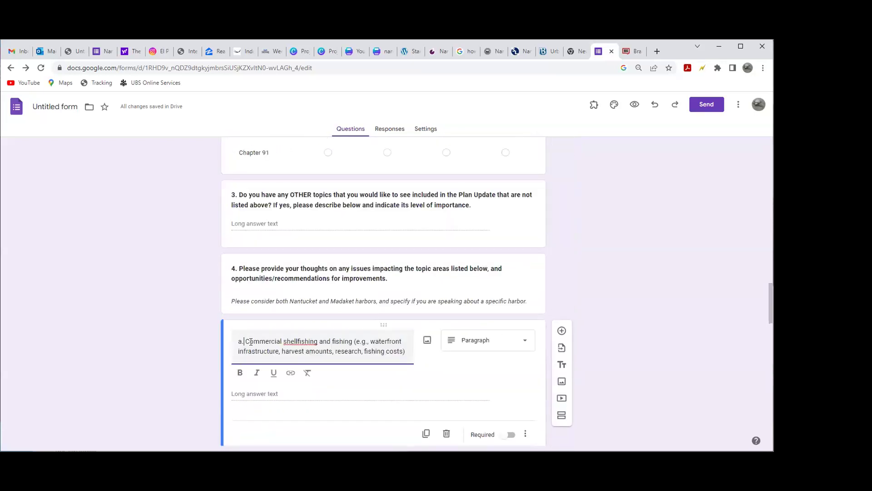
pyautogui.press('BackSpace')
pyautogui.write(')')
pyautogui.scroll(-1, 254, 365)
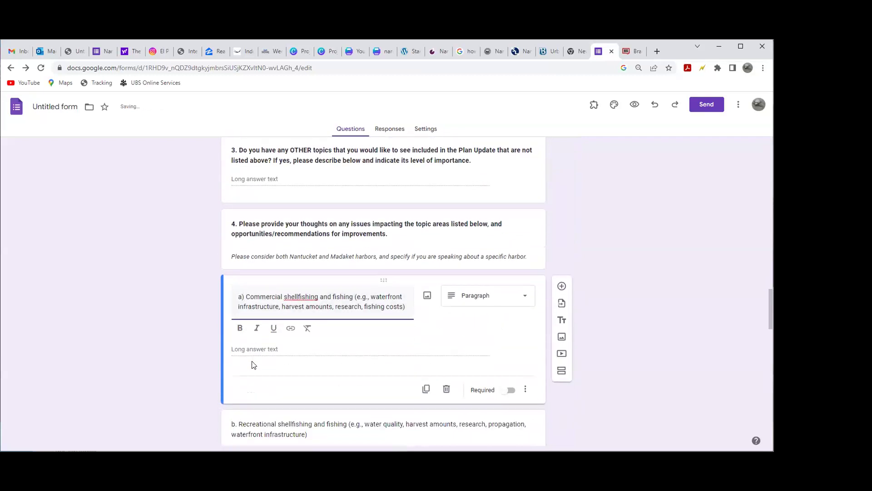
# Change the lettering of the recreational shellfishing and fishing prompt to "b)".
pyautogui.scroll(-2, 254, 365)
pyautogui.click(237, 327)
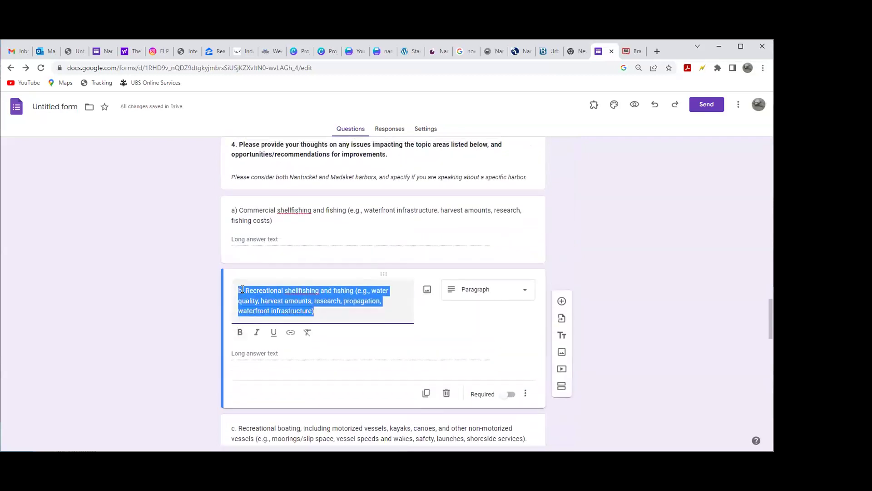
pyautogui.click(244, 290)
pyautogui.press('BackSpace')
pyautogui.write(')')
# Change the lettering of the recreational boating prompt to "c)".
pyautogui.scroll(-6, 245, 295)
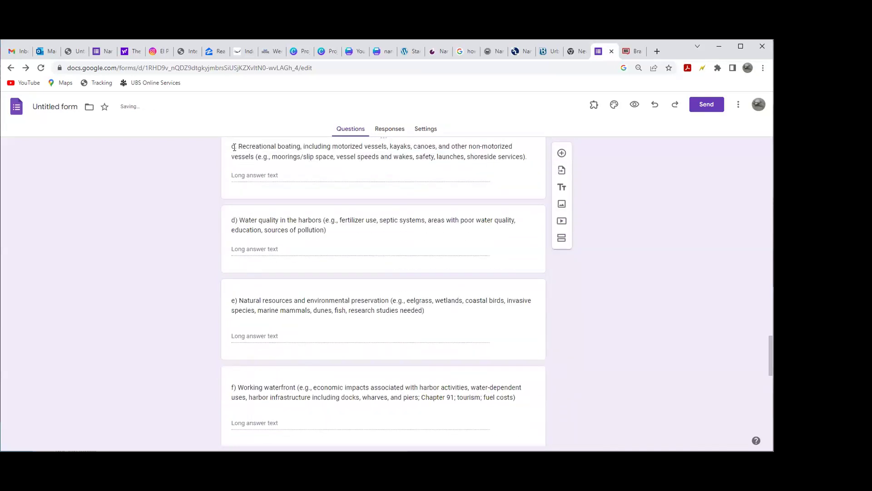
pyautogui.click(234, 148)
pyautogui.click(244, 193)
pyautogui.press('BackSpace')
pyautogui.write(')')
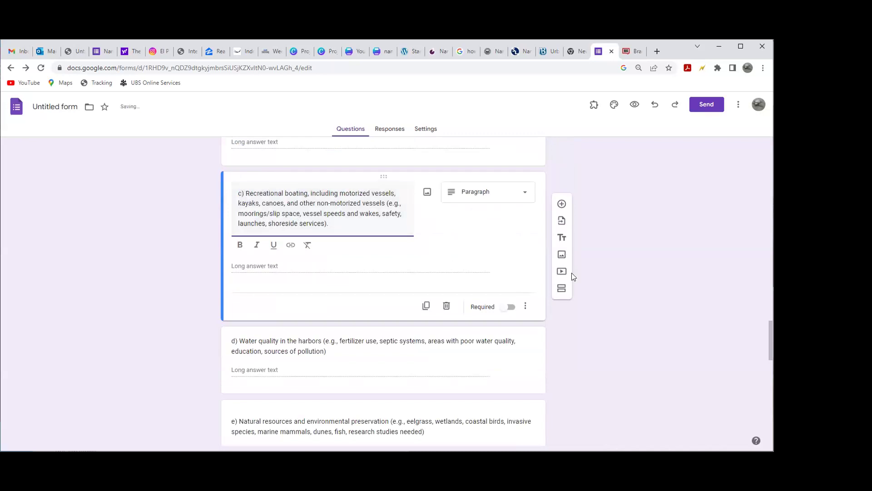
pyautogui.click(667, 291)
# Look over the remaining prompts, and open question 2's grid to examine its introduction, rows and columns.
pyautogui.scroll(-10, 668, 287)
pyautogui.scroll(-4, 672, 286)
pyautogui.scroll(6, 671, 286)
pyautogui.scroll(16, 677, 285)
pyautogui.scroll(10, 679, 289)
pyautogui.scroll(-10, 679, 286)
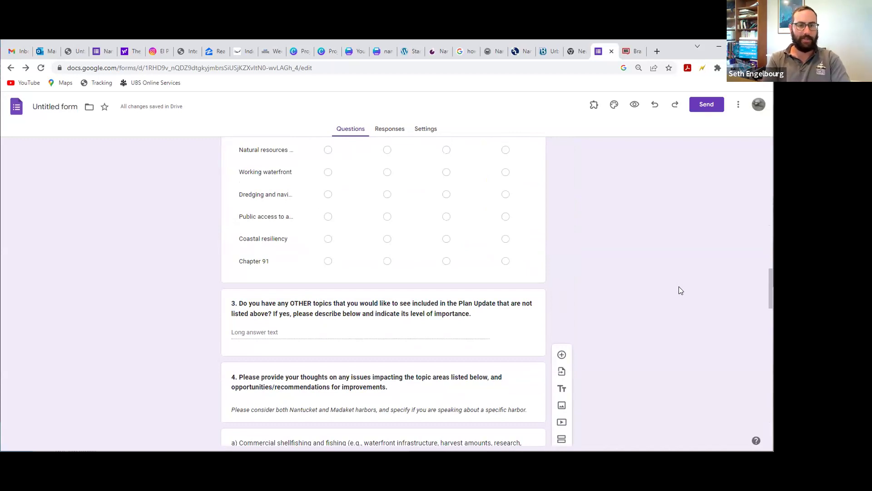
pyautogui.scroll(3, 591, 316)
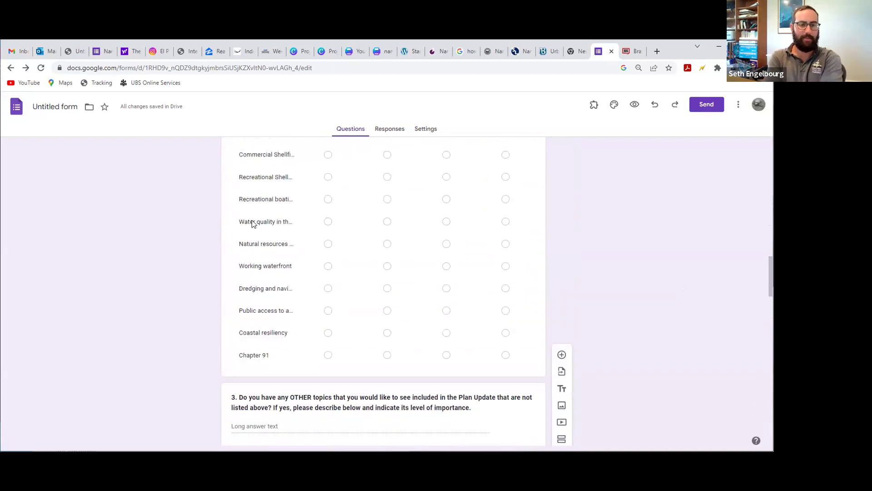
pyautogui.click(252, 221)
pyautogui.scroll(3, 695, 350)
pyautogui.scroll(-1, 634, 347)
pyautogui.scroll(-6, 639, 355)
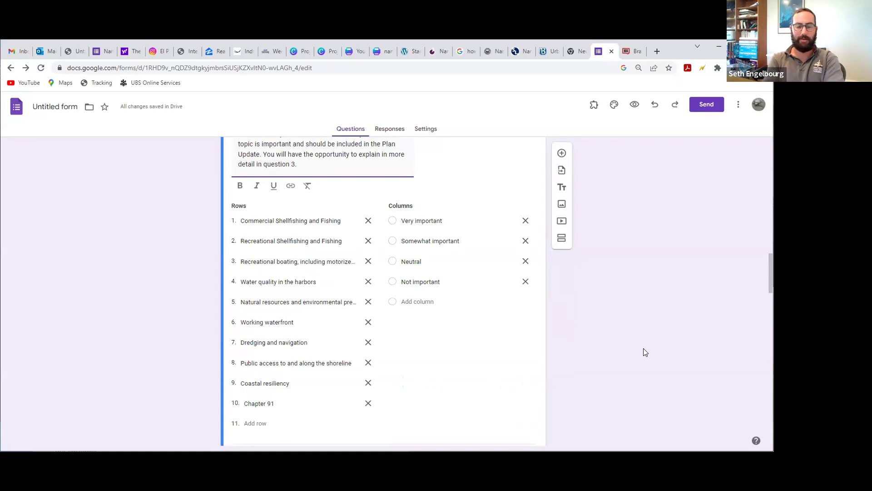
# Reword the infrastructure examples in working waterfront prompt f) to read "docks, wharves, piers, and ramps".
pyautogui.scroll(-20, 591, 346)
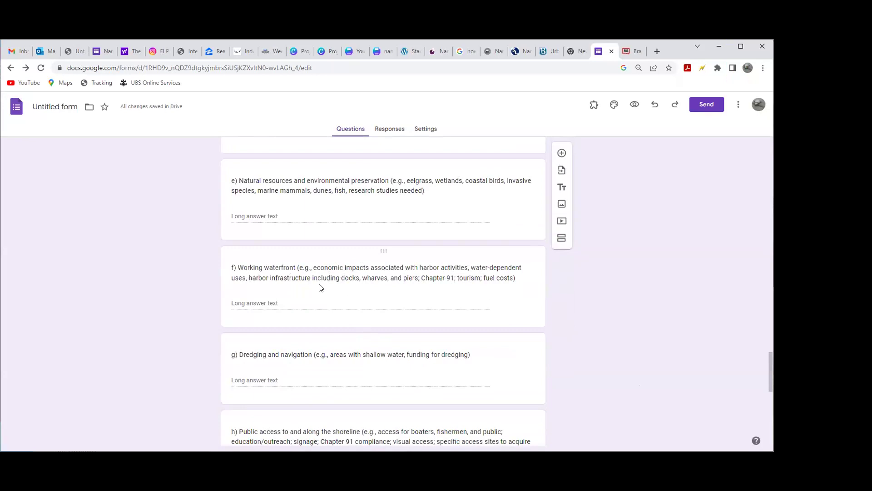
pyautogui.click(403, 278)
pyautogui.click(384, 238)
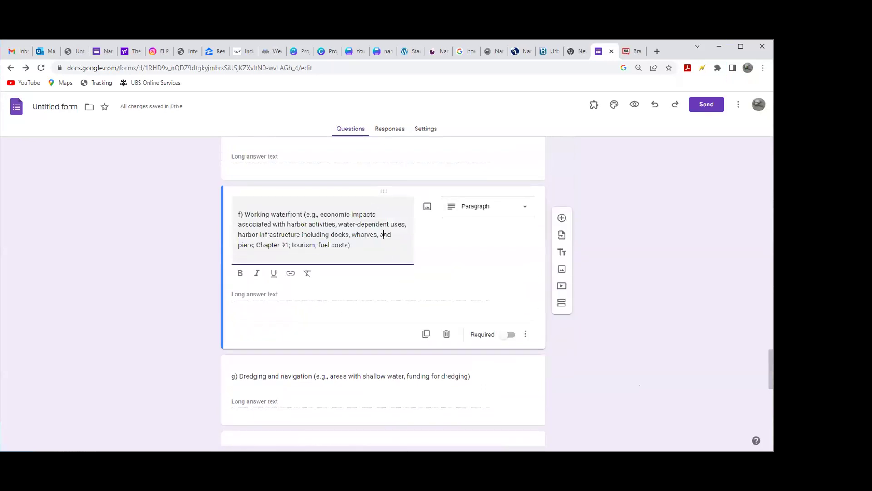
pyautogui.press('BackSpace')
pyautogui.press('BackSpace')
pyautogui.press('BackSpace')
pyautogui.press('BackSpace')
pyautogui.press('BackSpace')
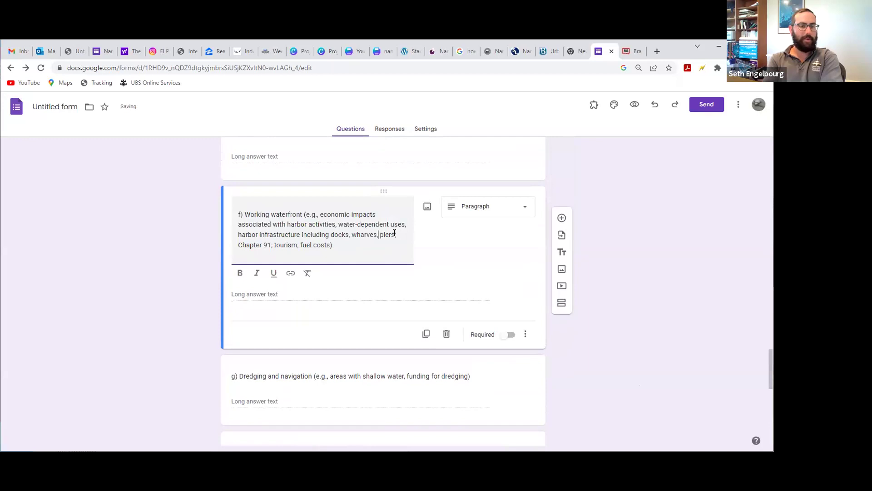
pyautogui.write(', and ramps')
pyautogui.click(629, 280)
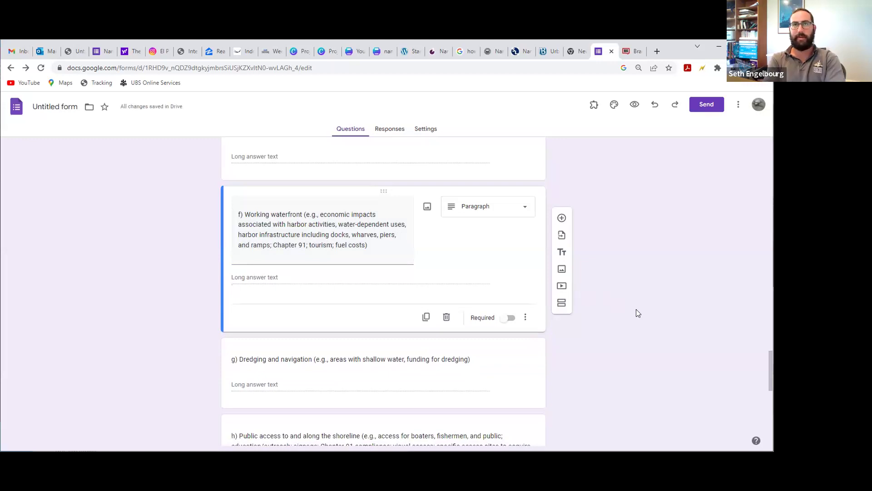
# Add a row labelled "Infrastructure and economic viability" to the end of question 2's grid.
pyautogui.scroll(20, 635, 309)
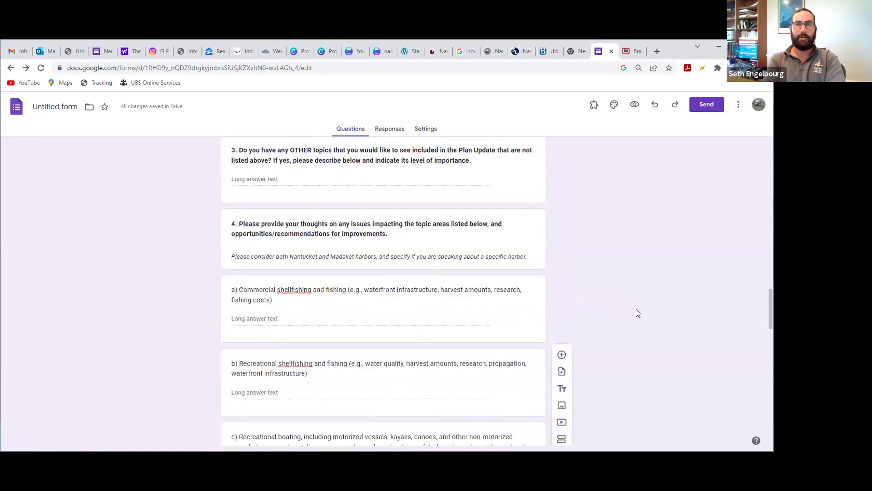
pyautogui.scroll(2, 633, 309)
pyautogui.scroll(-1, 630, 311)
pyautogui.click(286, 278)
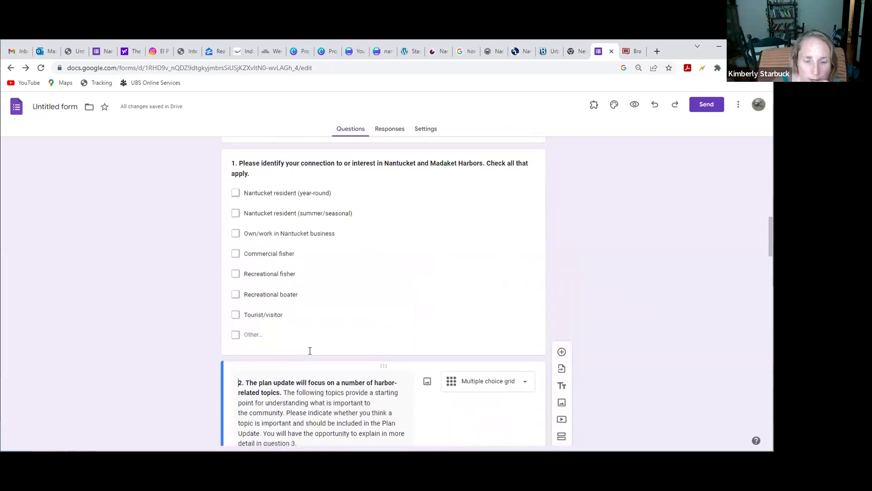
pyautogui.scroll(-1, 608, 381)
pyautogui.scroll(-1, 671, 367)
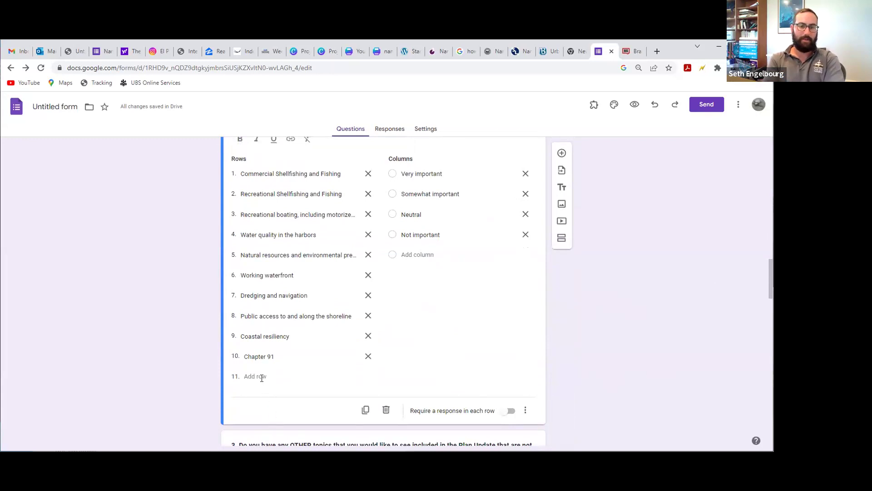
pyautogui.click(255, 376)
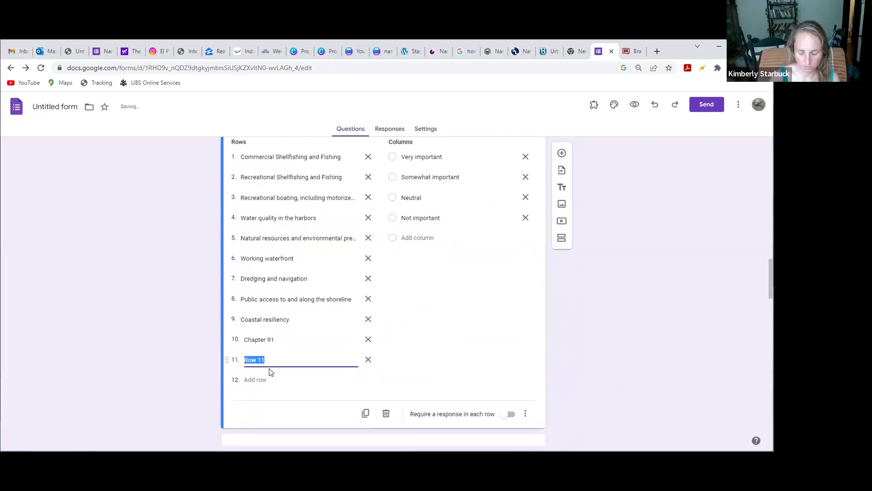
pyautogui.write('Infrastructur')
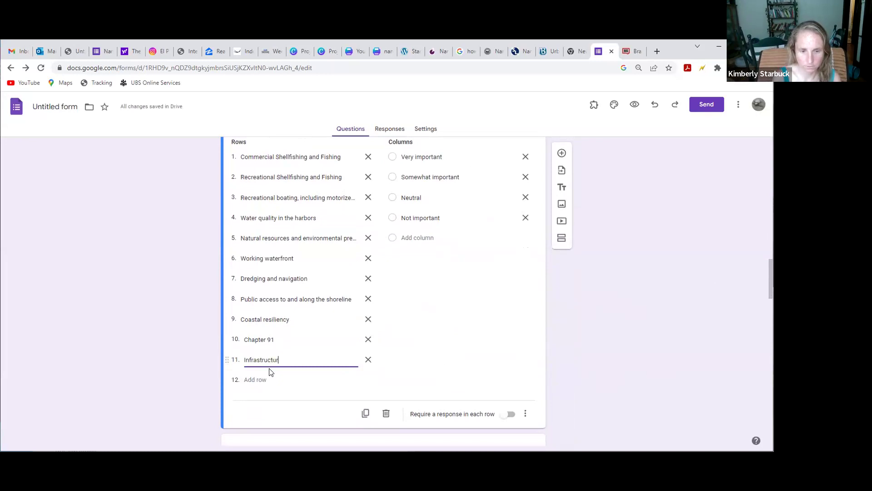
pyautogui.write('e and economic viability')
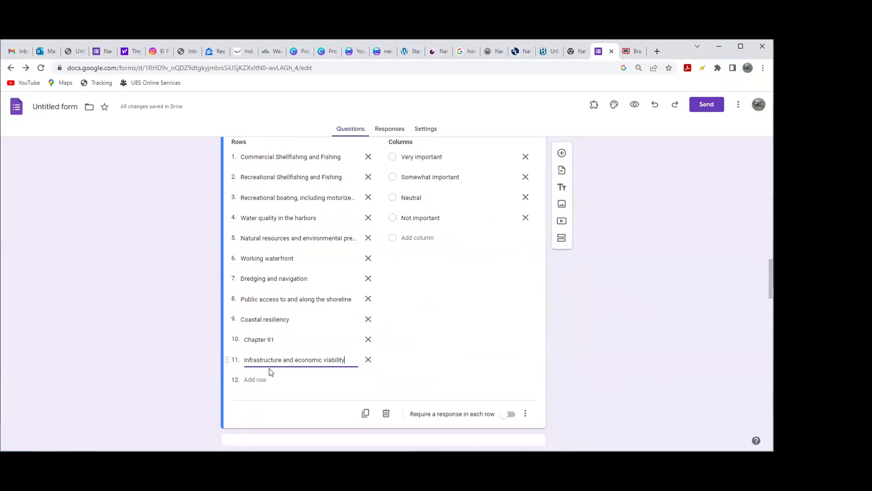
# Add a fifth answer column labelled "Do not know" to question 2's grid.
pyautogui.click(417, 237)
pyautogui.write('Do not know')
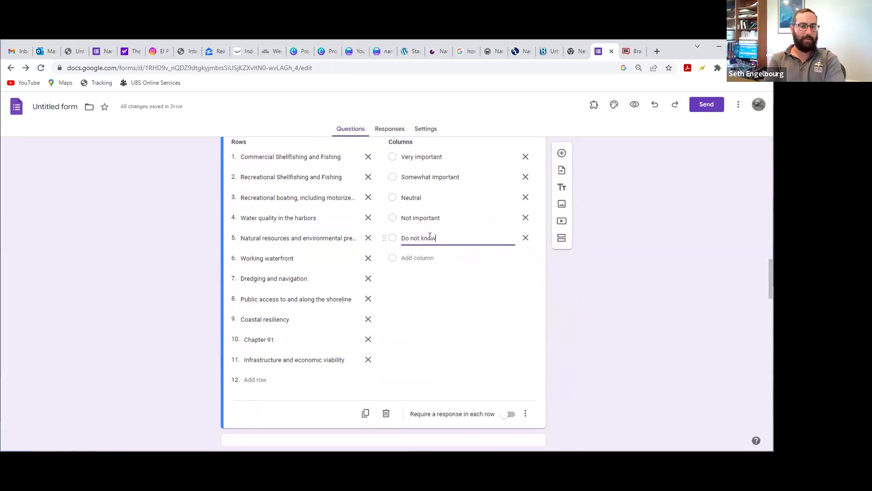
pyautogui.click(635, 307)
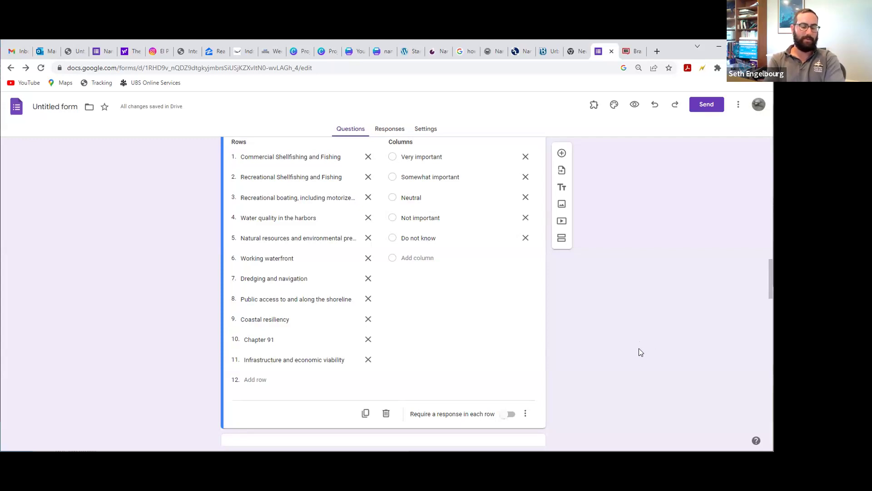
# Remove the "Chapter 91" row from question 2's grid.
pyautogui.scroll(1, 640, 353)
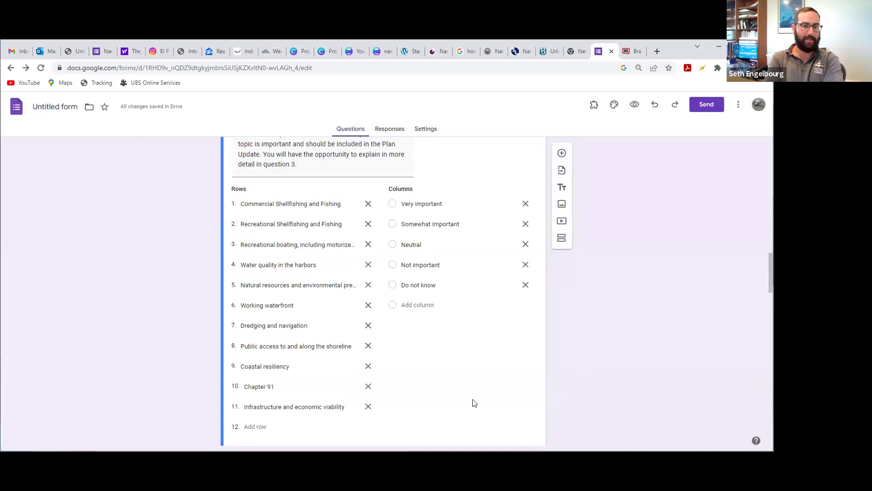
pyautogui.click(368, 387)
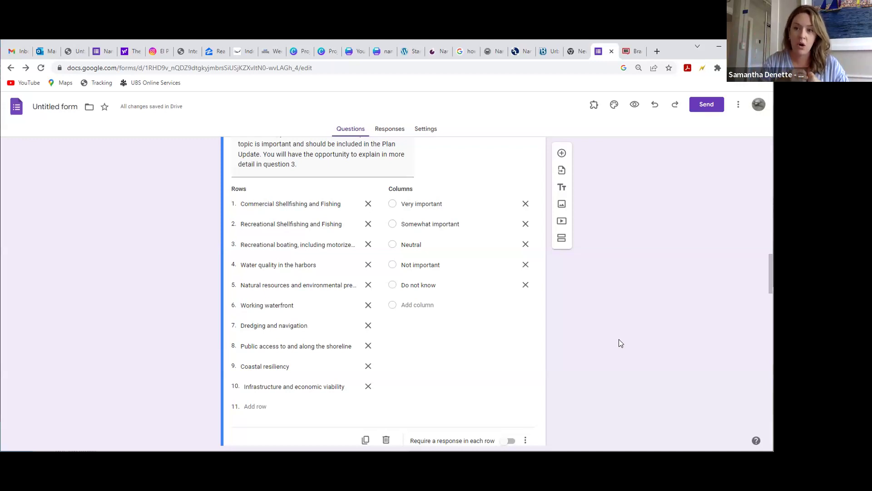
pyautogui.scroll(-10, 495, 341)
pyautogui.scroll(-2, 612, 344)
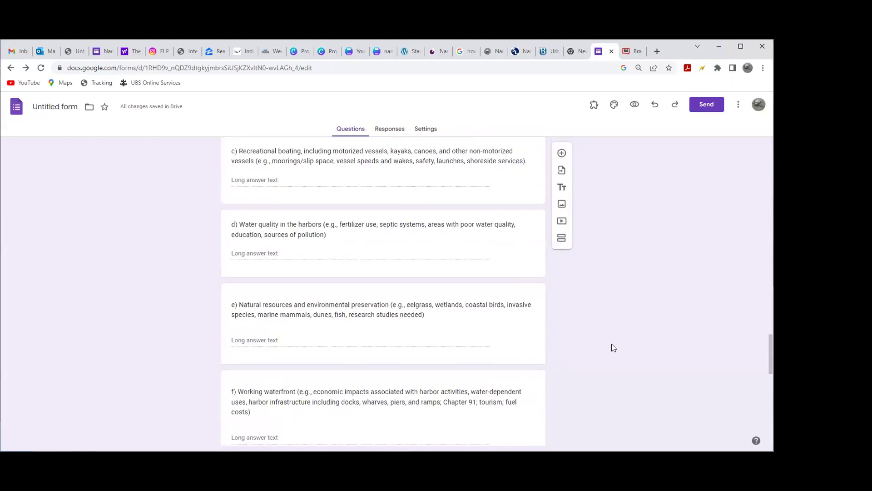
pyautogui.scroll(-3, 612, 346)
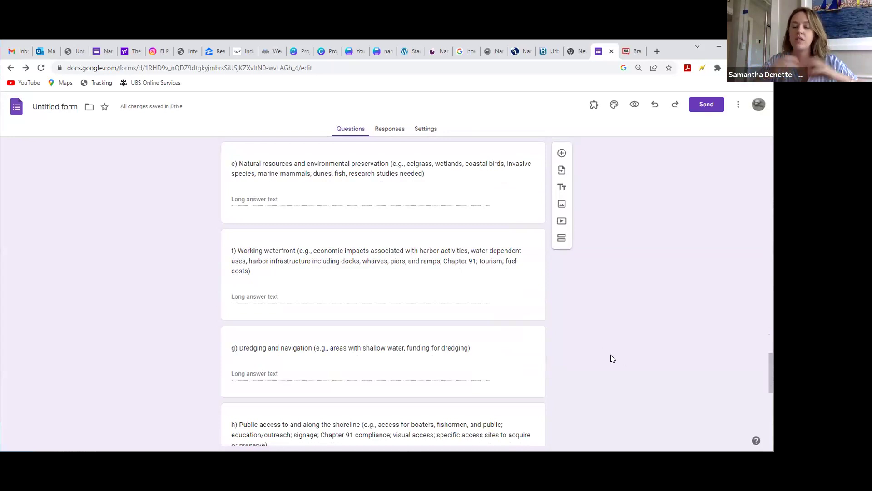
# Compare question 2's grid rows with the lettered topic prompts under question 4, through prompt i) on coastal resiliency.
pyautogui.scroll(15, 612, 359)
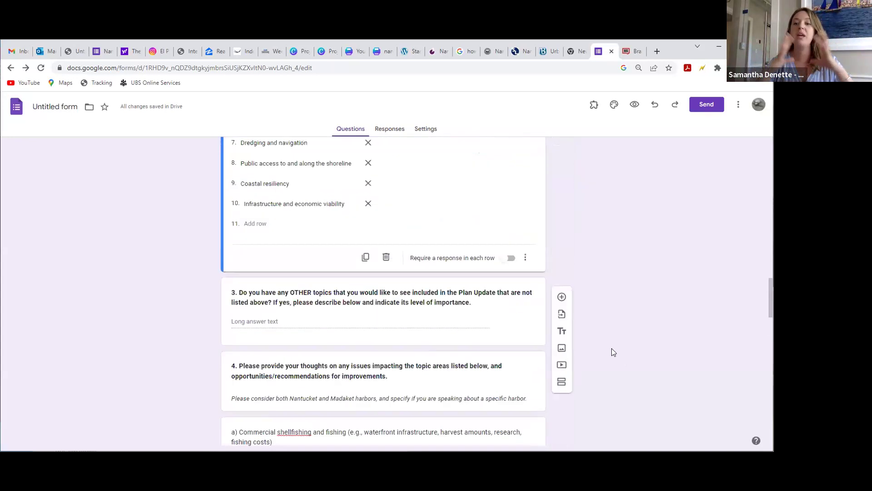
pyautogui.scroll(3, 615, 351)
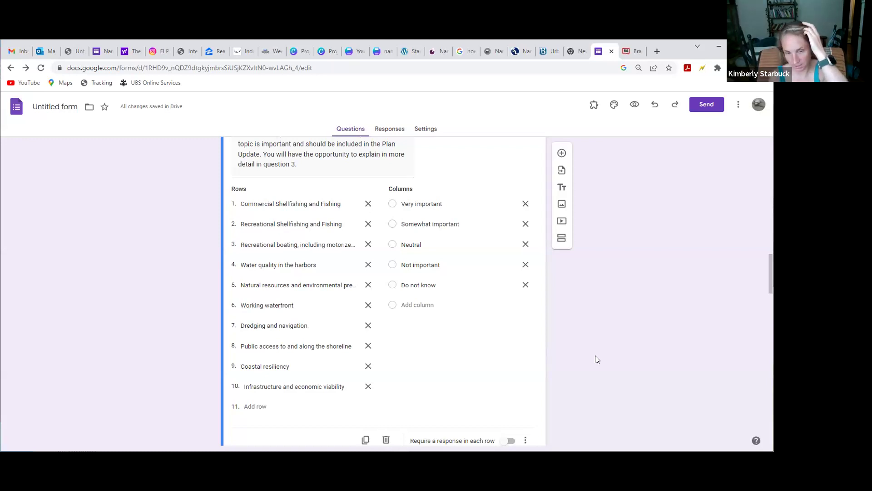
pyautogui.scroll(-5, 597, 345)
pyautogui.scroll(-2, 636, 335)
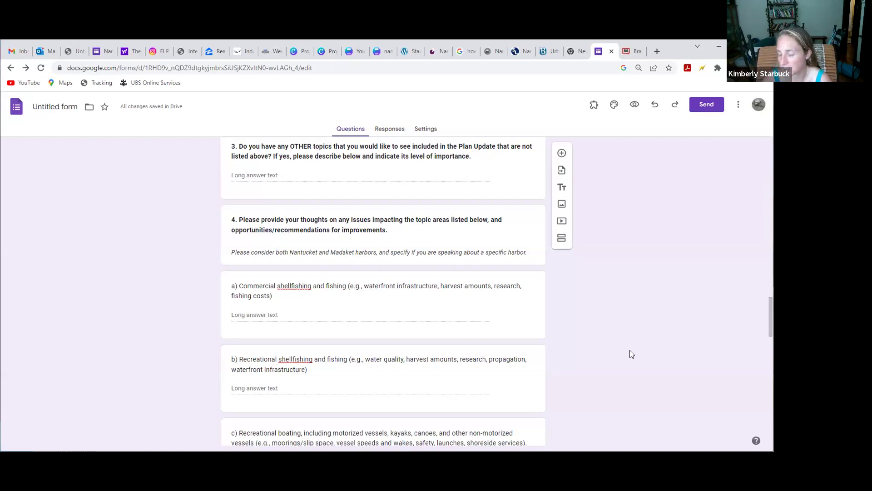
pyautogui.scroll(1, 626, 354)
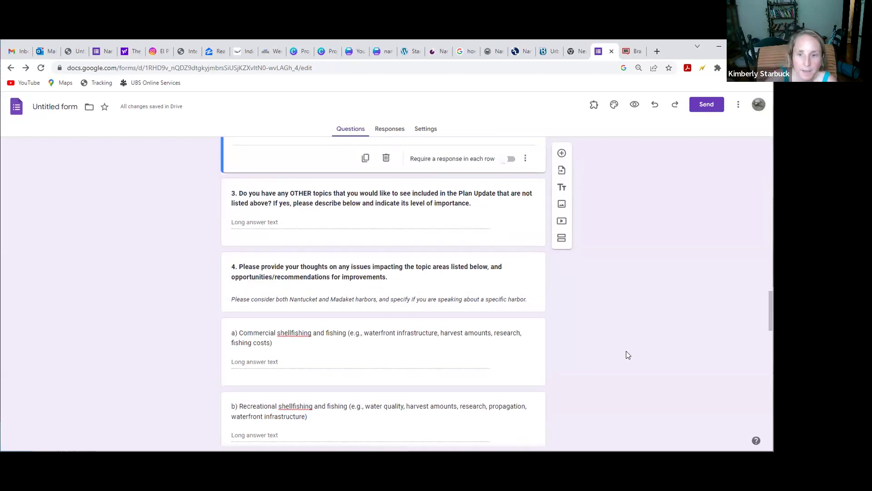
pyautogui.scroll(6, 627, 352)
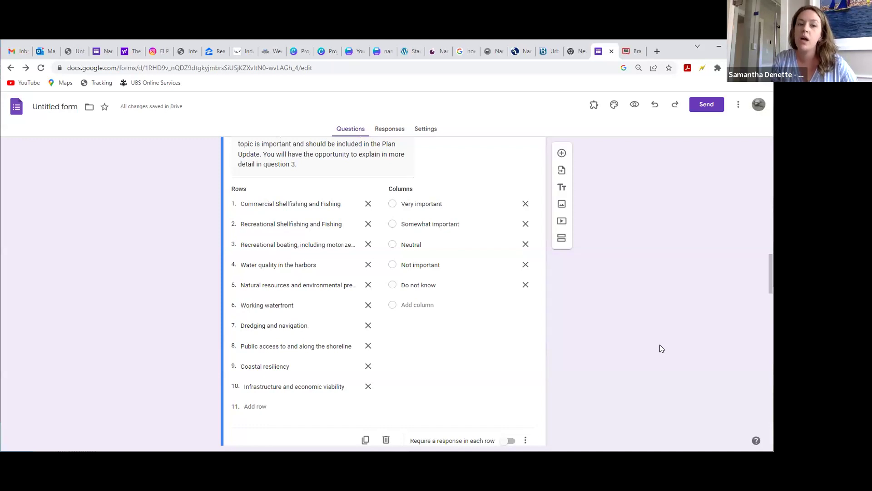
pyautogui.scroll(-5, 663, 344)
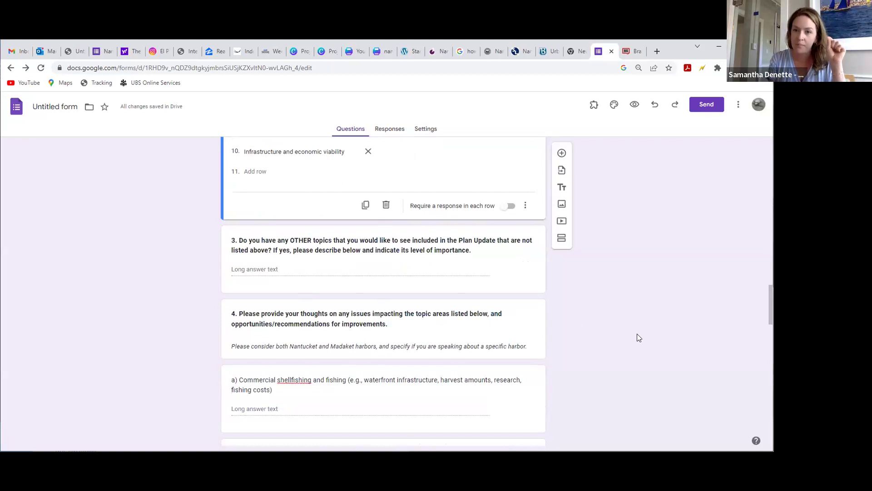
pyautogui.scroll(-2, 633, 331)
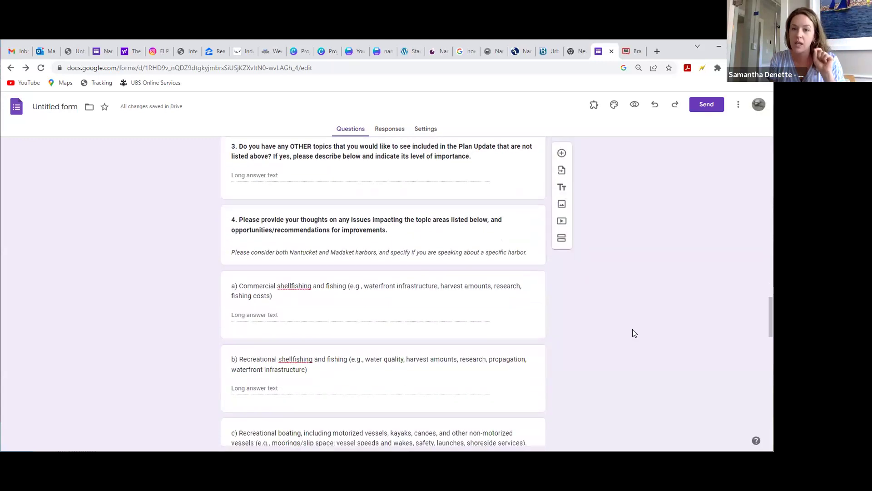
pyautogui.scroll(-3, 636, 334)
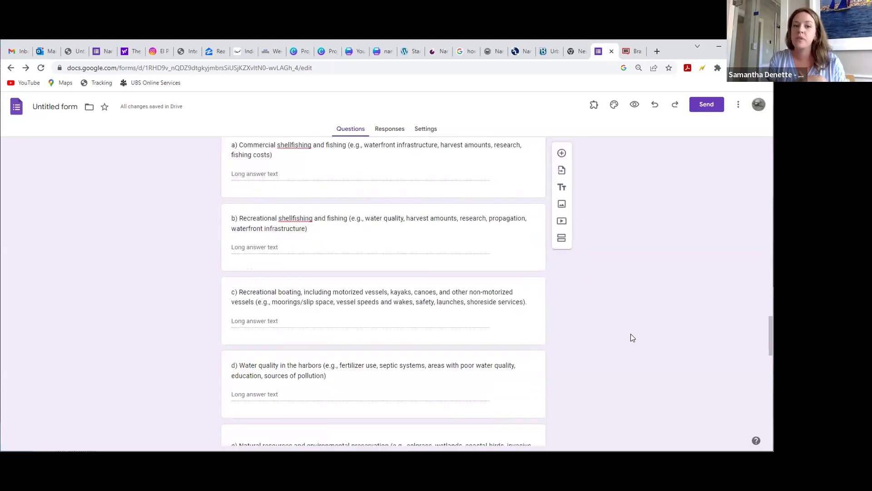
pyautogui.scroll(-5, 632, 335)
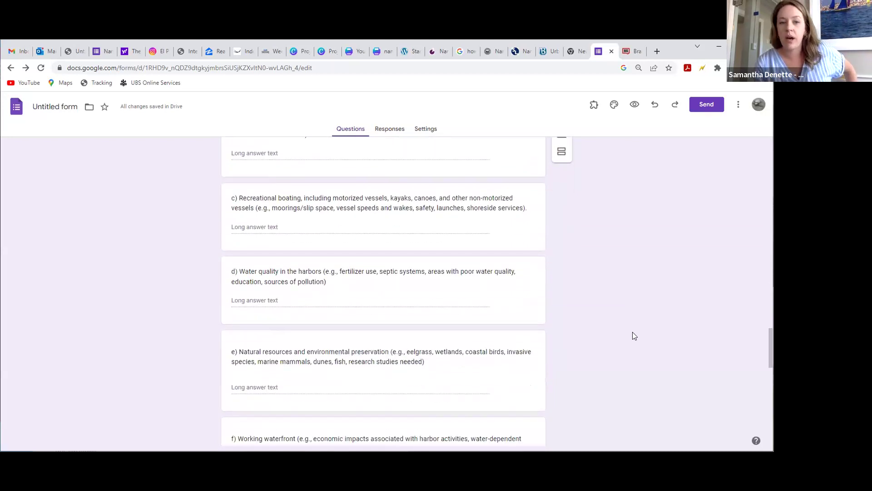
pyautogui.scroll(-5, 634, 331)
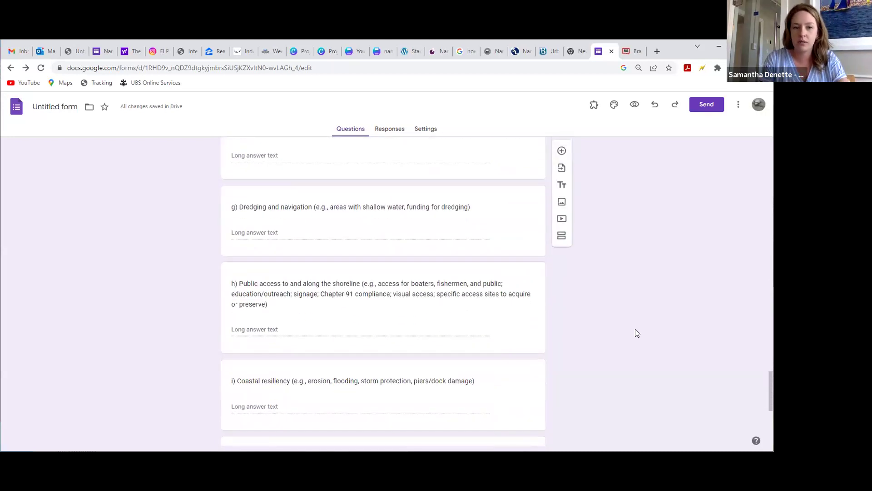
pyautogui.scroll(-1, 636, 333)
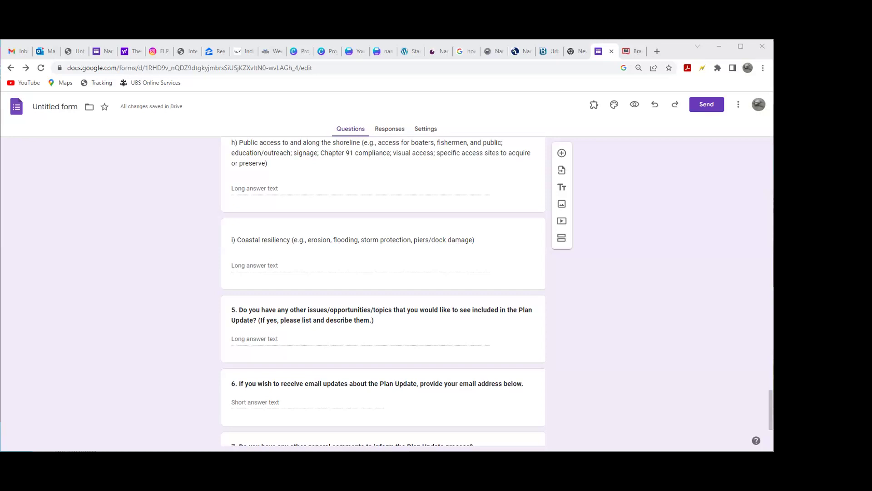
# Review the survey from its introduction and planning area map through question 1's options to question 2's grid rows and columns.
pyautogui.scroll(5, 596, 292)
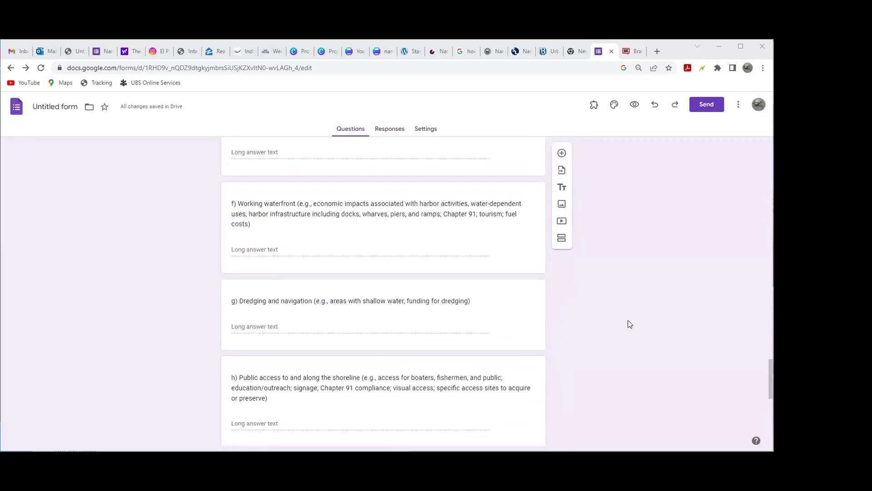
pyautogui.scroll(20, 630, 324)
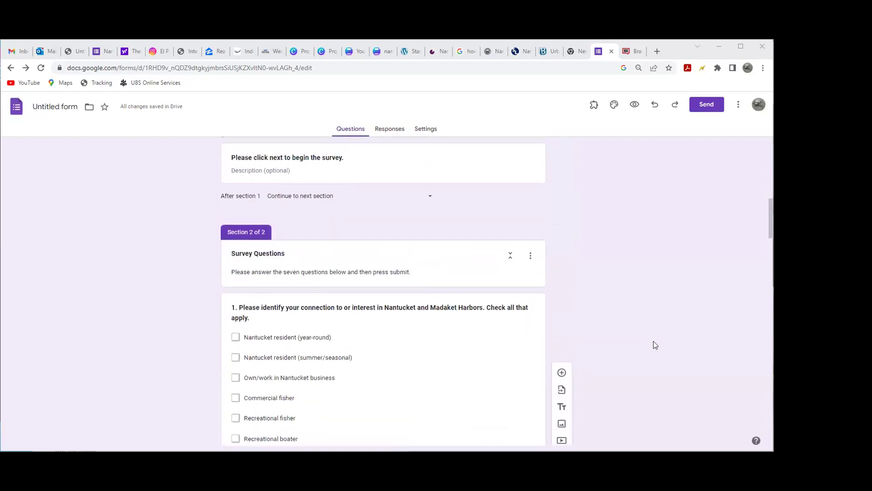
pyautogui.scroll(15, 654, 346)
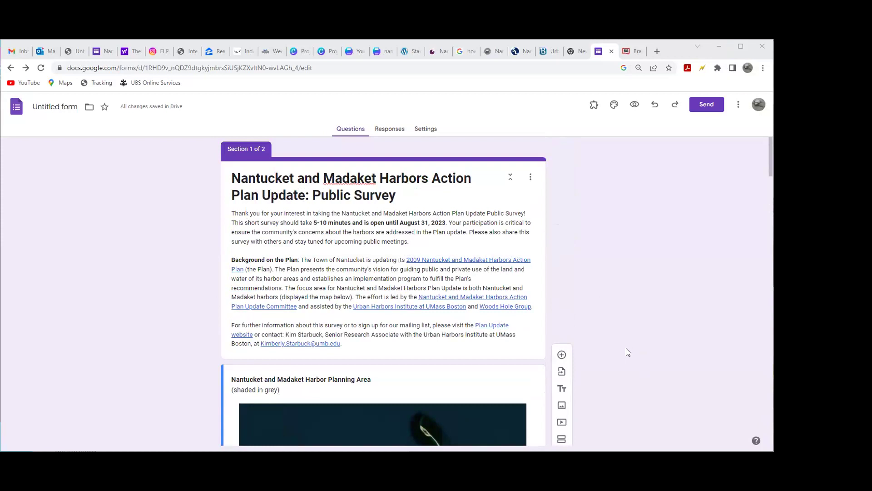
pyautogui.scroll(-7, 629, 349)
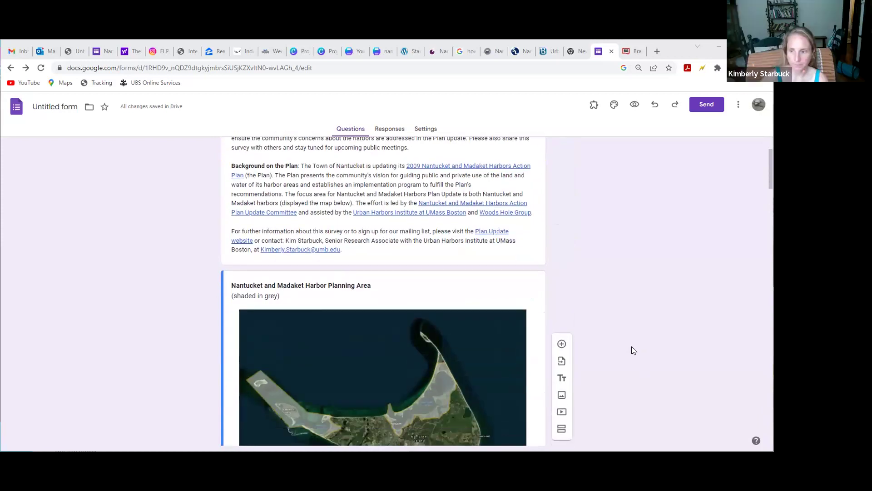
pyautogui.scroll(-5, 634, 350)
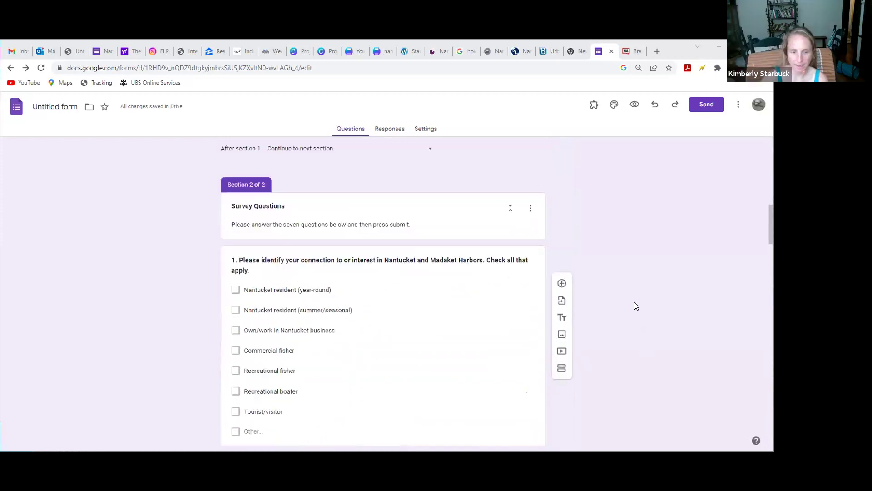
pyautogui.scroll(-5, 636, 288)
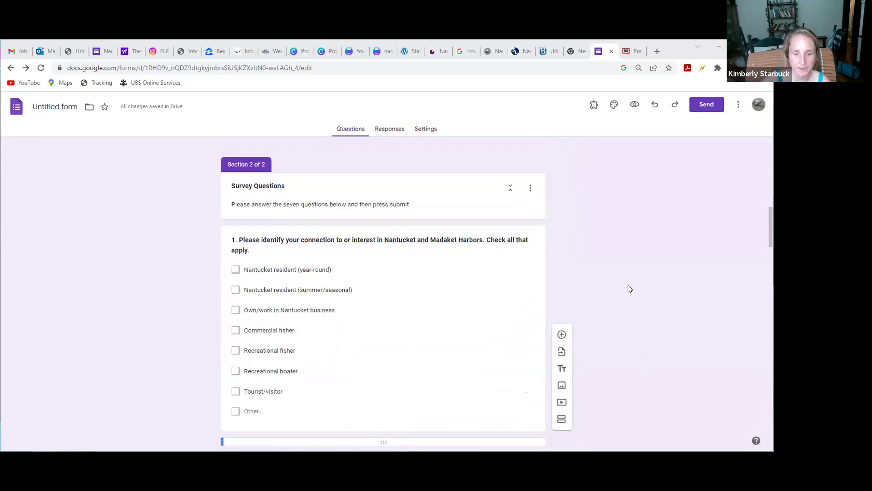
pyautogui.click(518, 304)
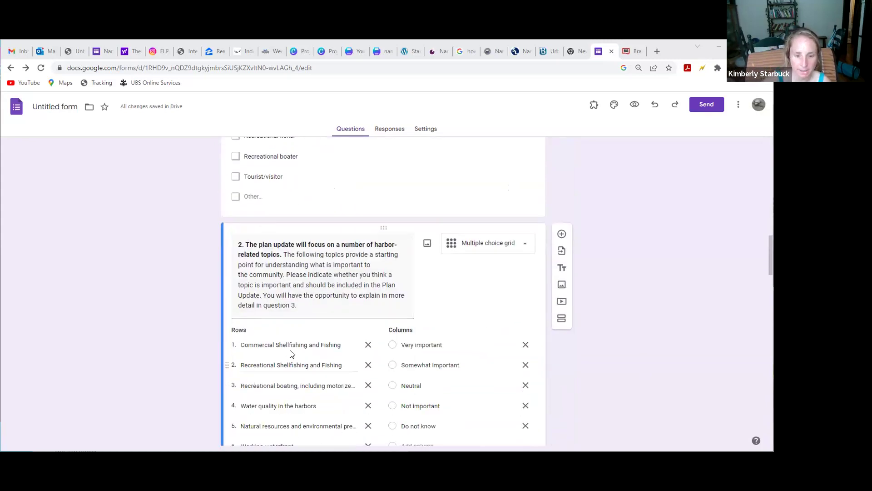
pyautogui.scroll(-5, 612, 323)
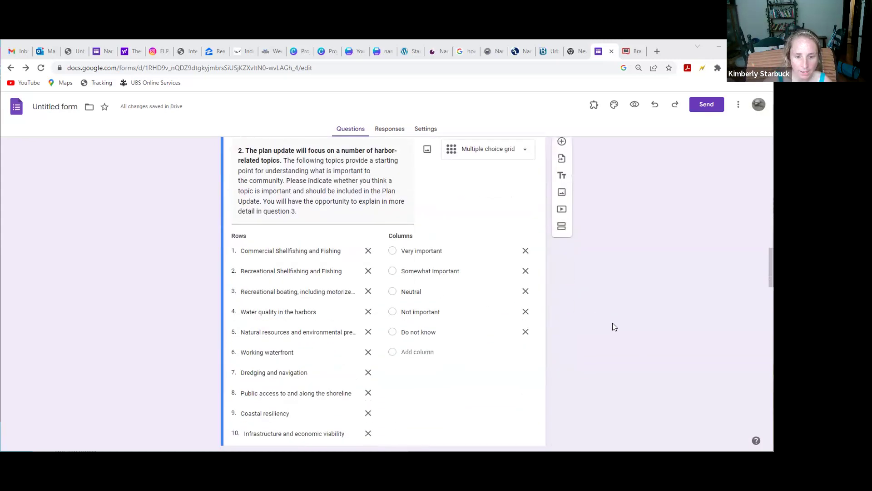
pyautogui.scroll(1, 607, 329)
pyautogui.scroll(1, 606, 330)
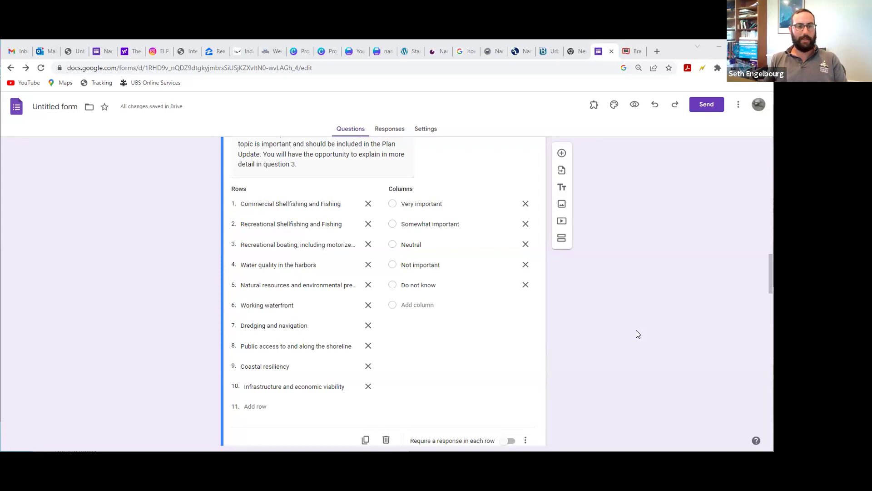
# Reword question 1's business option to read "Own/work in Nantucket marine business".
pyautogui.scroll(7, 631, 333)
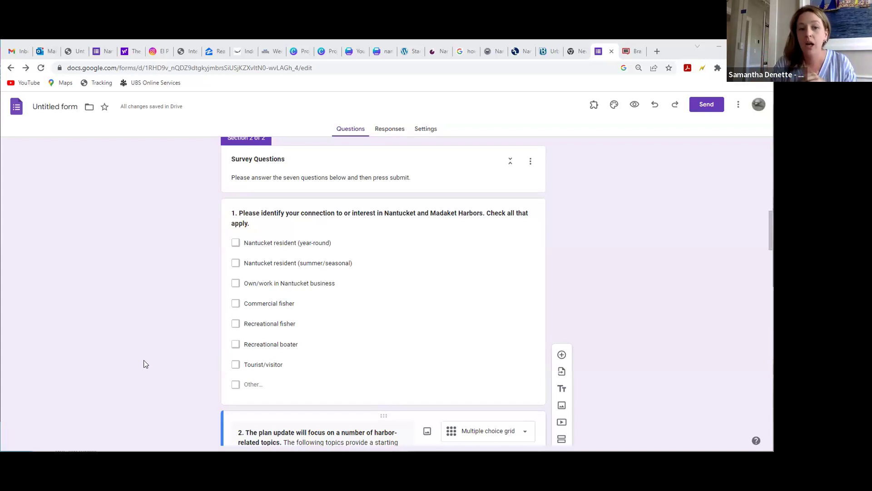
pyautogui.click(309, 283)
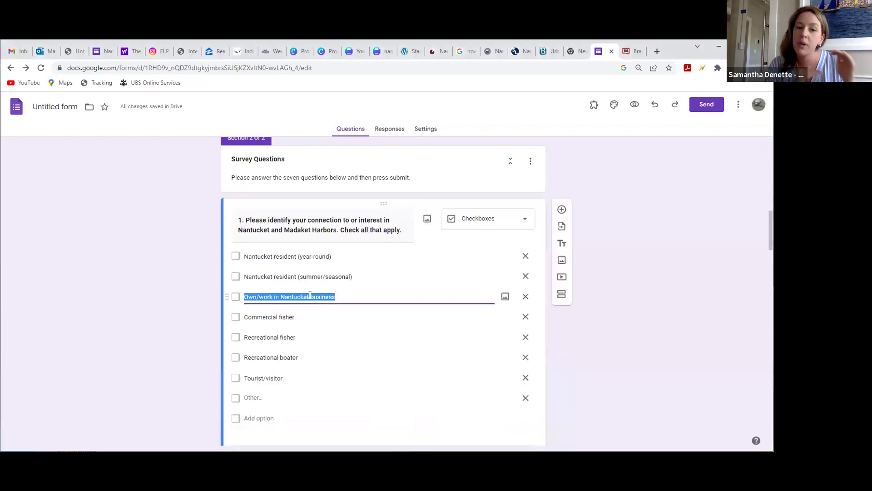
pyautogui.click(310, 296)
pyautogui.write('marine')
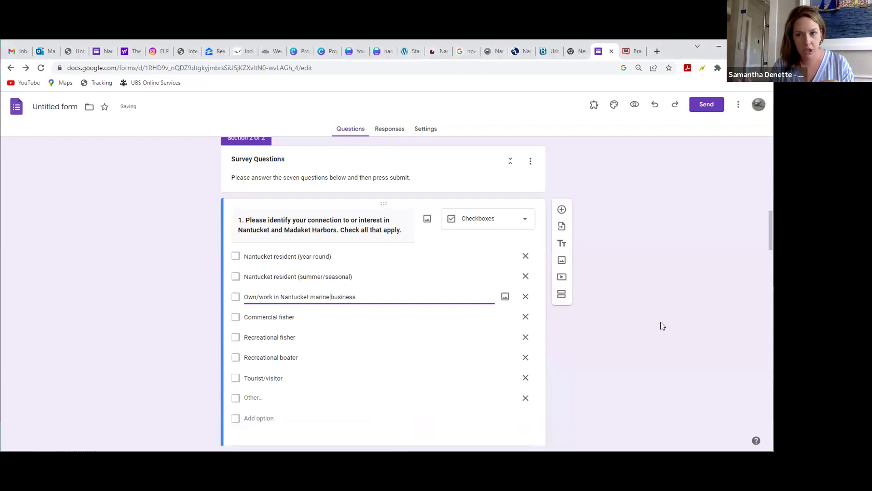
pyautogui.click(664, 326)
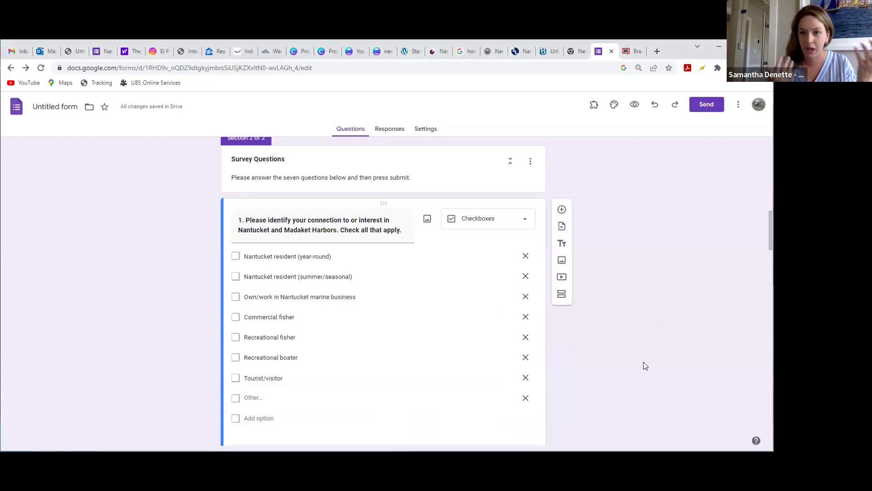
# Change question 1's "Commercial fisher" option to "Commercial waterfront trades".
pyautogui.scroll(-1, 638, 364)
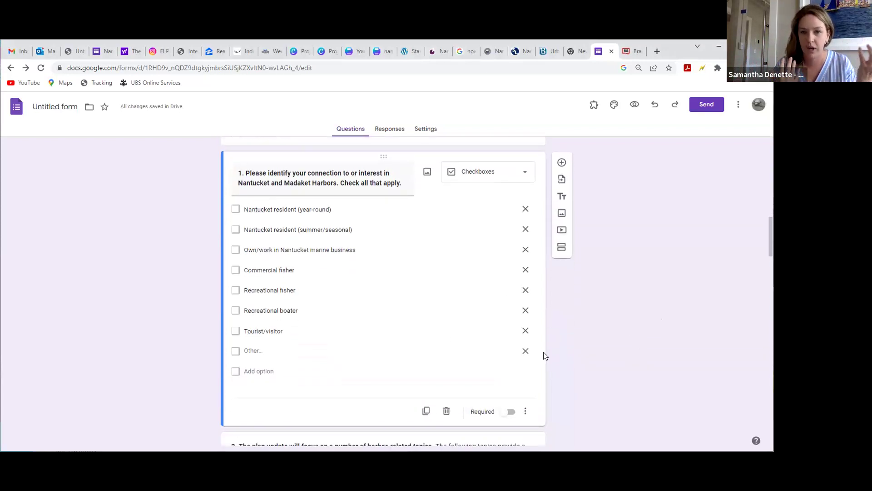
pyautogui.click(285, 270)
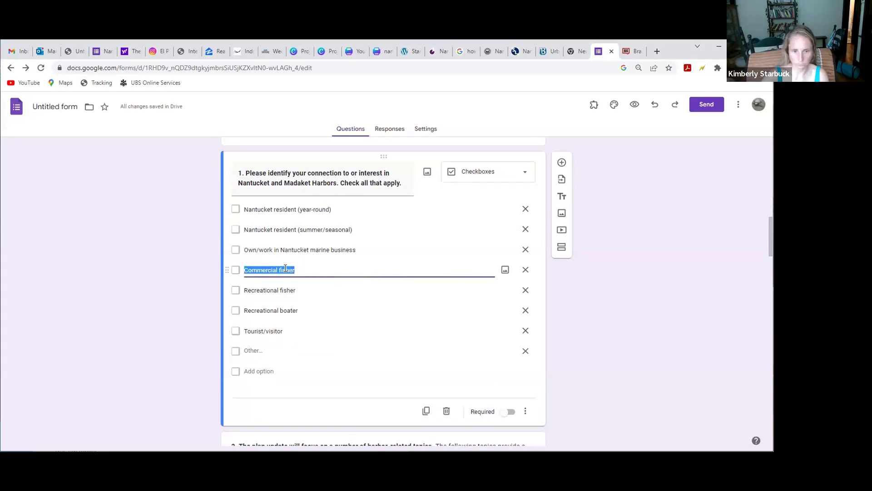
pyautogui.click(298, 269)
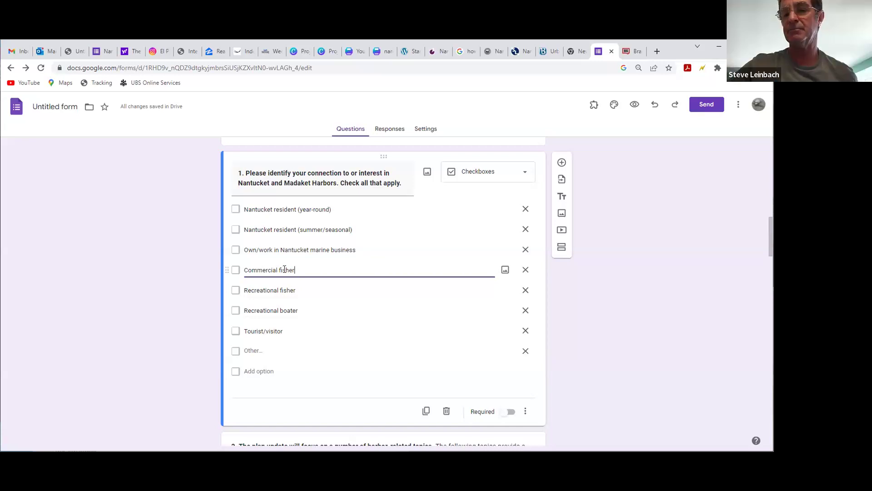
pyautogui.moveTo(278, 269); pyautogui.dragTo(304, 269)
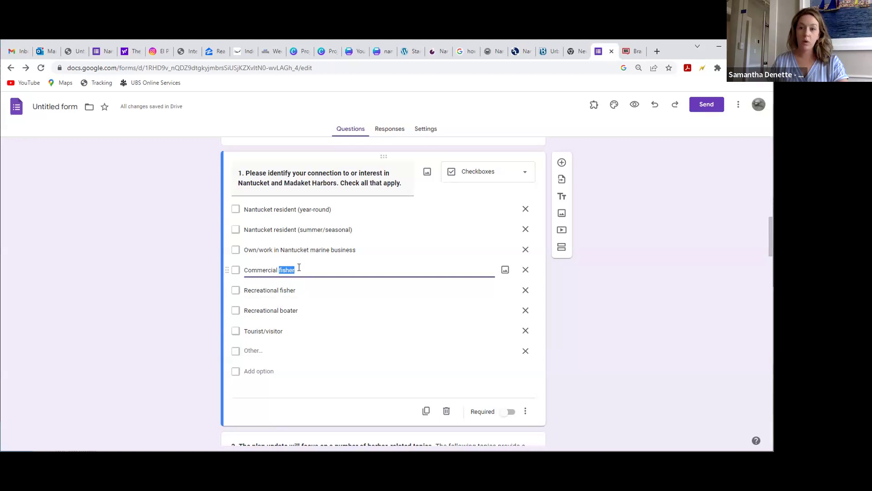
pyautogui.click(299, 268)
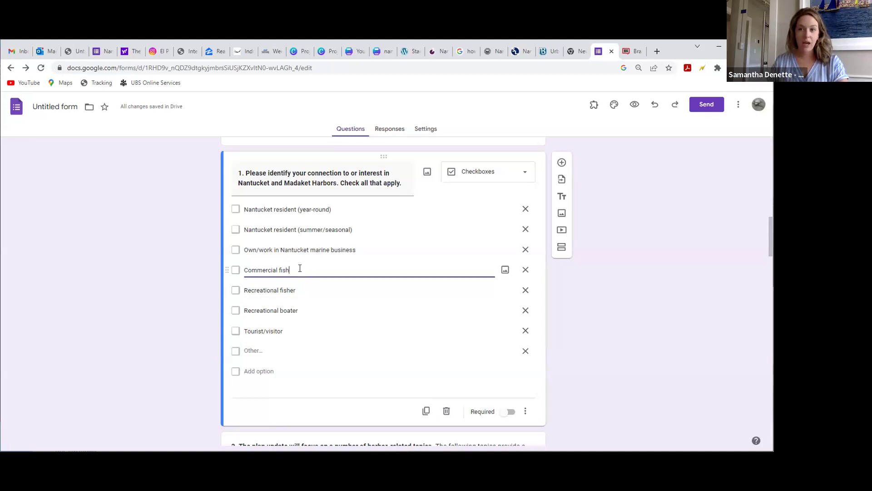
pyautogui.press('BackSpace')
pyautogui.press('BackSpace')
pyautogui.press('BackSpace')
pyautogui.press('BackSpace')
pyautogui.write('water')
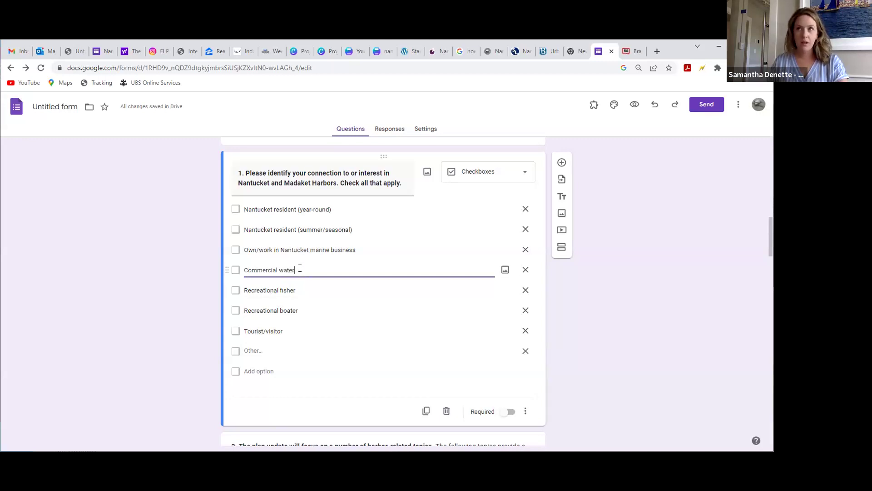
pyautogui.write('front trades')
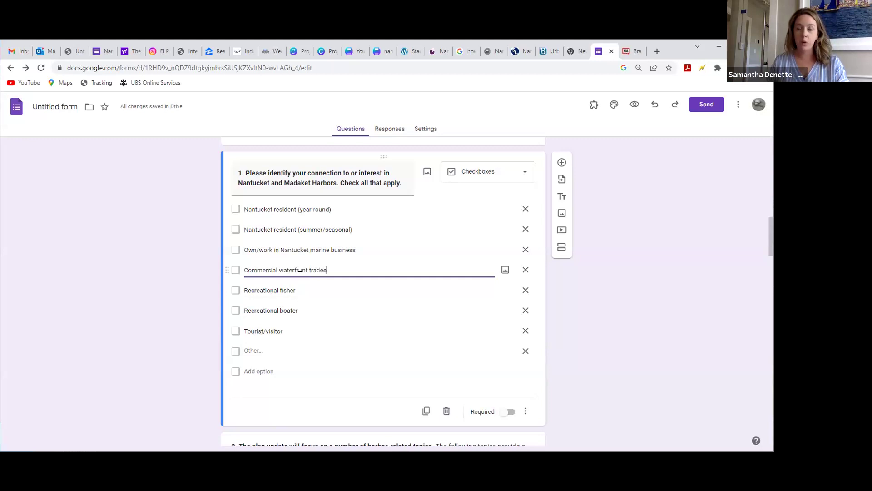
pyautogui.click(645, 292)
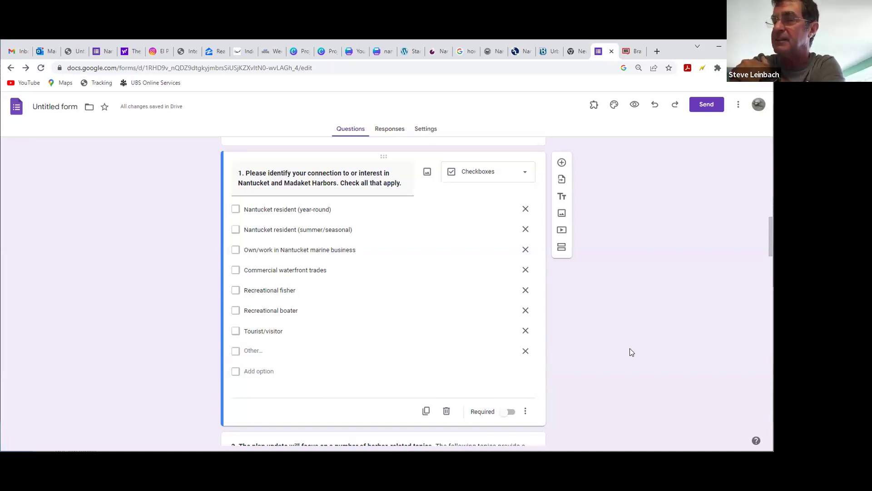
# Check question 2's intro text and its grid of harbor topics and importance ratings.
pyautogui.scroll(-10, 631, 352)
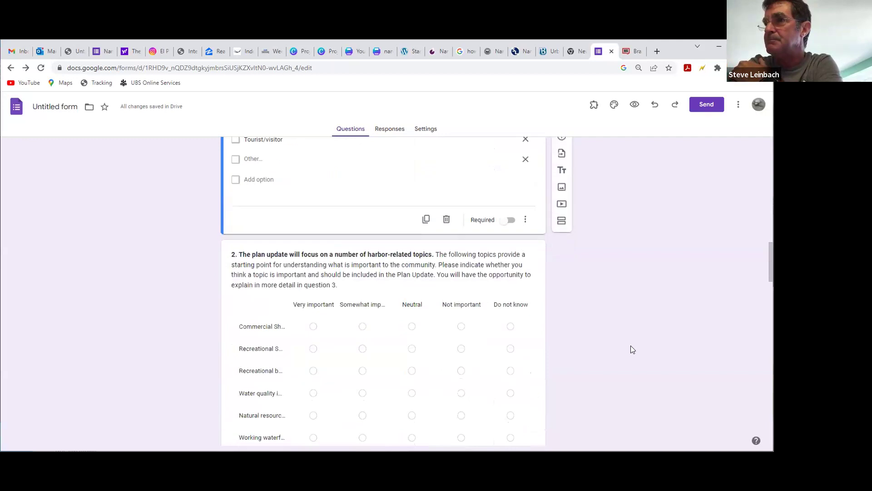
pyautogui.scroll(2, 645, 343)
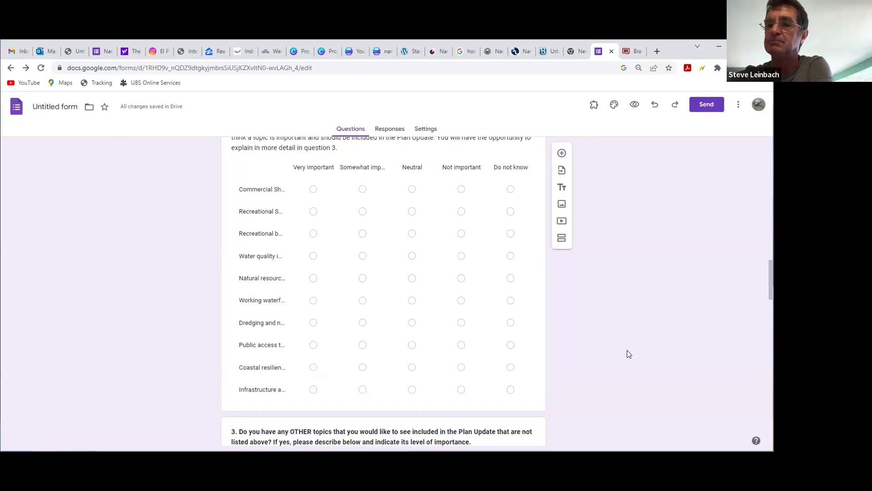
pyautogui.scroll(1, 626, 328)
pyautogui.scroll(5, 625, 328)
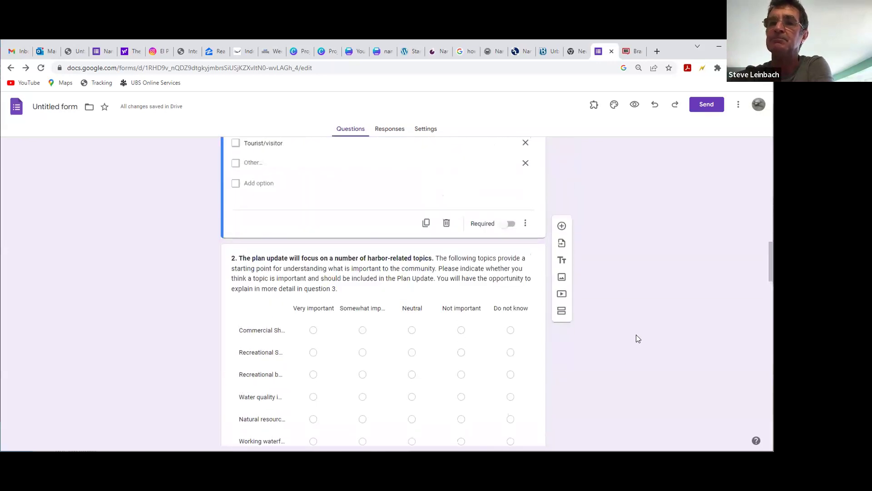
# Remove the "Own/work in Nantucket marine business" option from question 1 of the survey.
pyautogui.scroll(2, 648, 342)
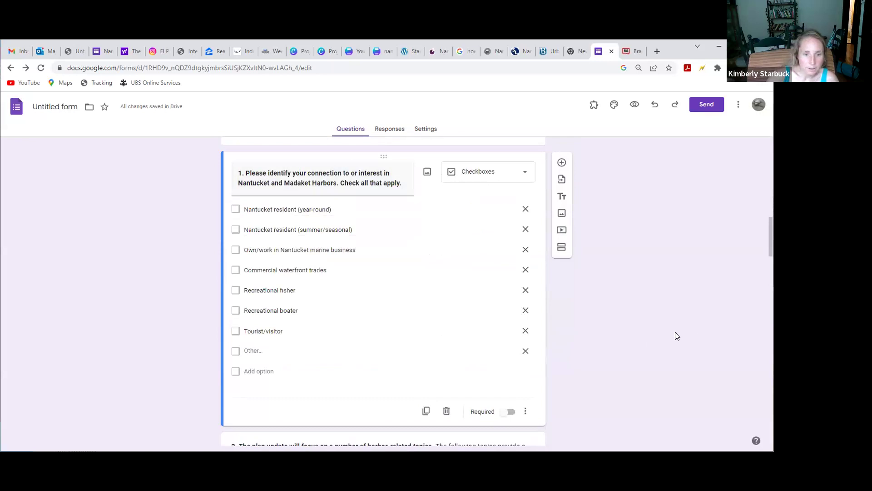
pyautogui.scroll(-6, 669, 340)
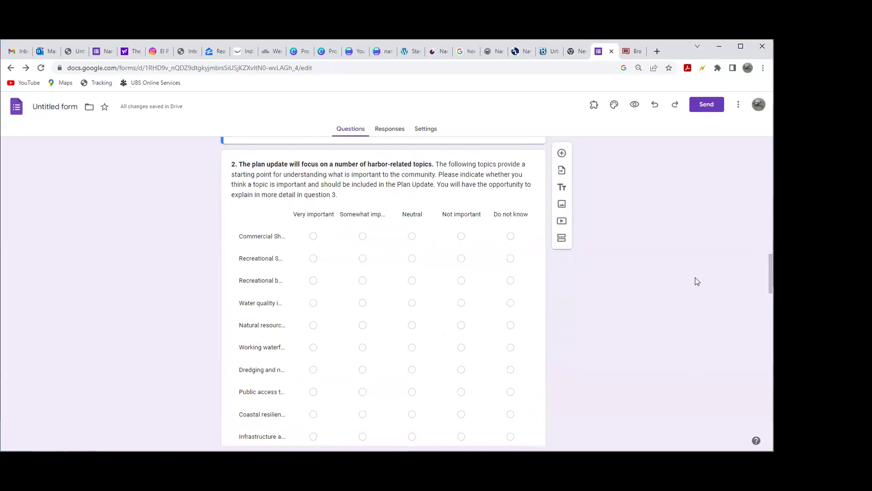
pyautogui.scroll(-1, 682, 311)
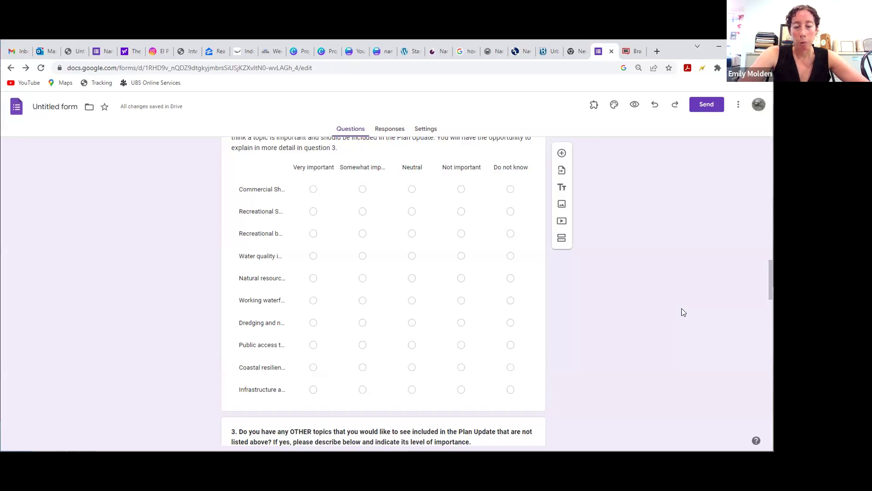
pyautogui.scroll(7, 635, 308)
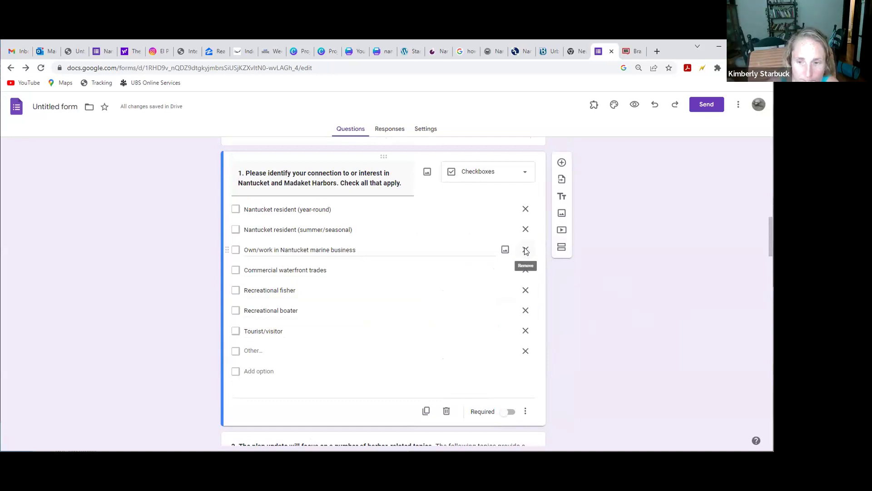
pyautogui.click(526, 250)
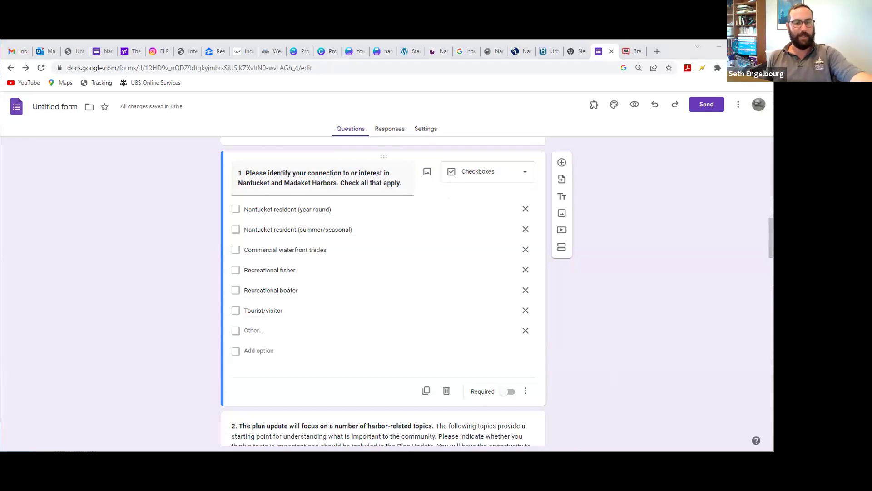
pyautogui.moveTo(498, 279)
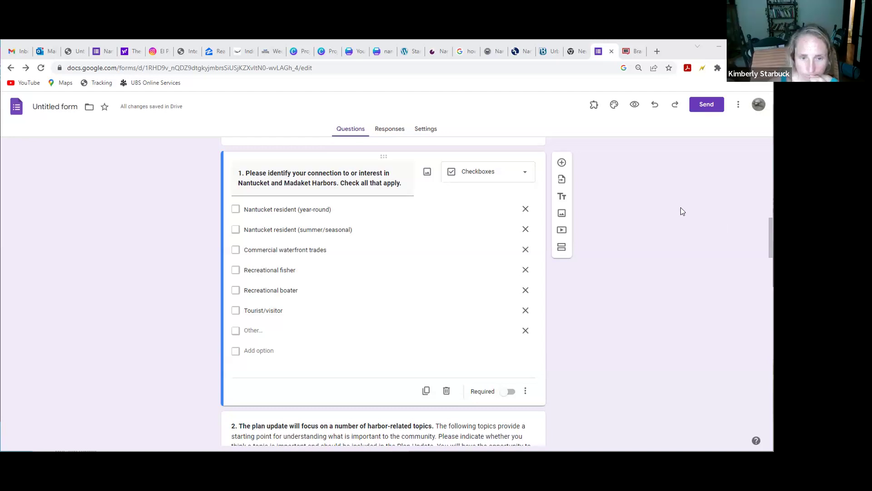
# Review question 2's grid rows and the wording of questions 3 and 4.
pyautogui.scroll(-5, 655, 242)
pyautogui.scroll(-4, 626, 377)
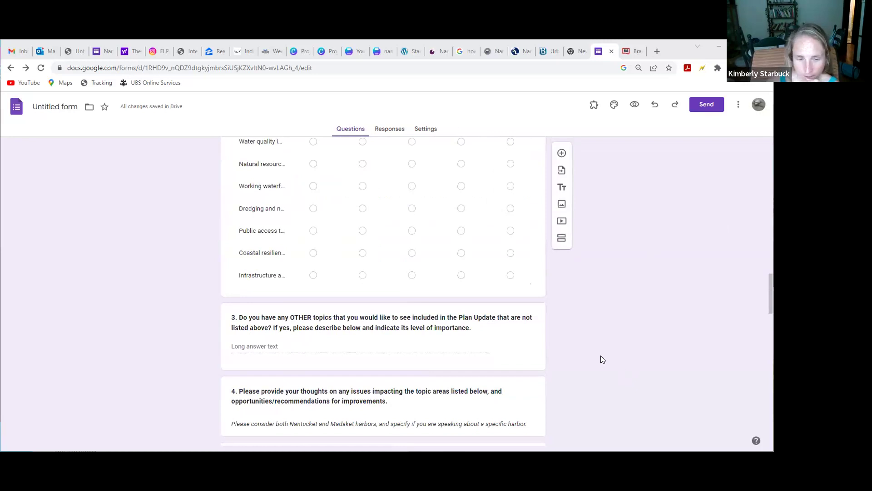
pyautogui.scroll(-3, 601, 358)
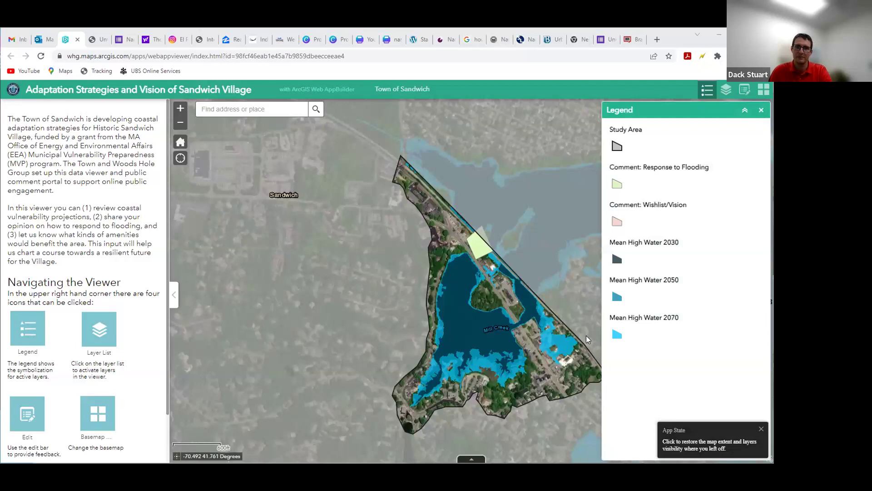
# In the Sandwich Village map viewer, draw a four-sided Response to Flooding comment area across the study area's northeast boundary, near its northern tip.
pyautogui.rightClick(616, 146)
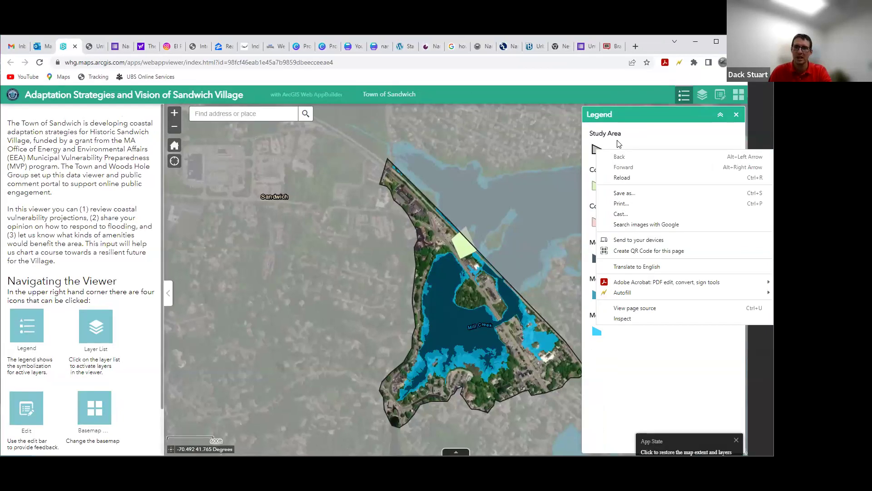
pyautogui.click(726, 93)
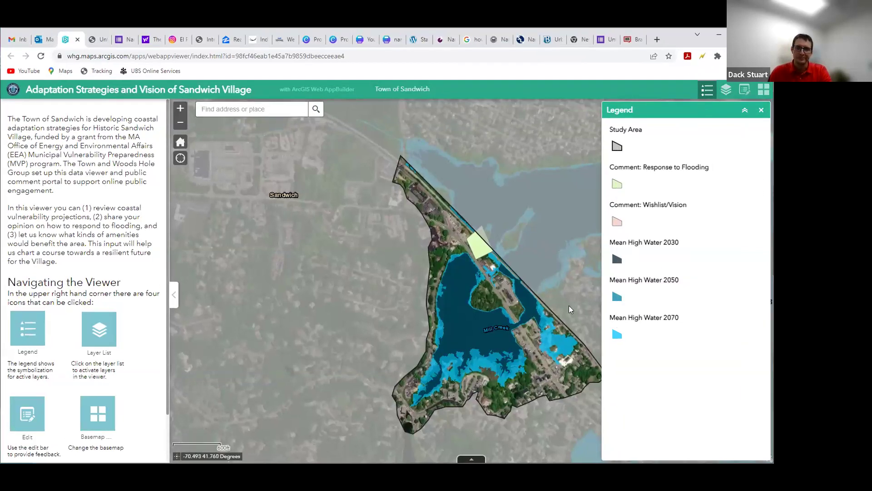
pyautogui.moveTo(564, 271); pyautogui.dragTo(463, 238)
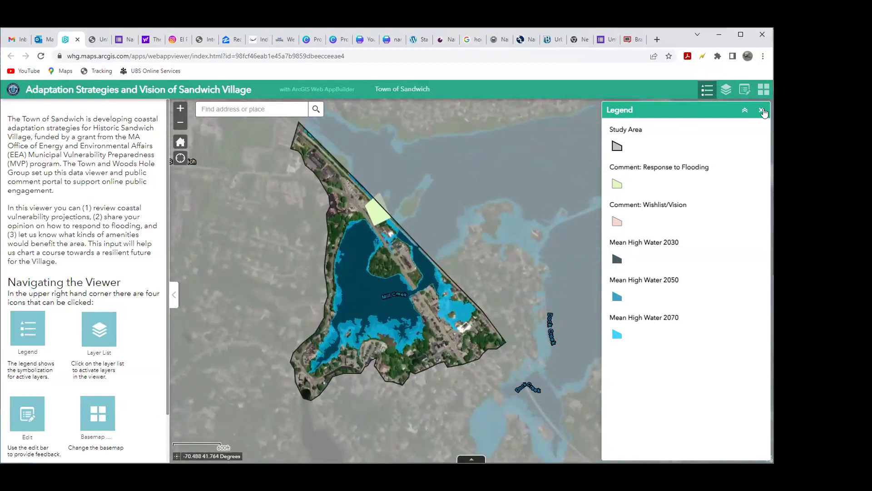
pyautogui.click(744, 94)
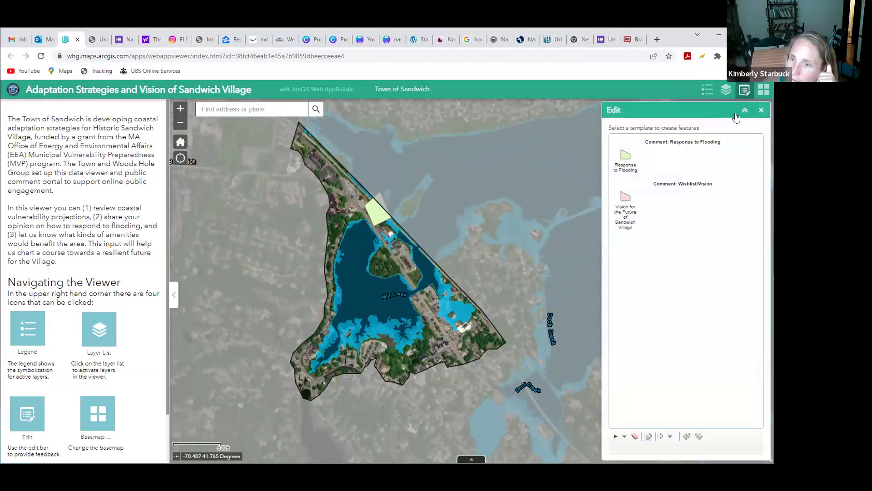
pyautogui.click(626, 157)
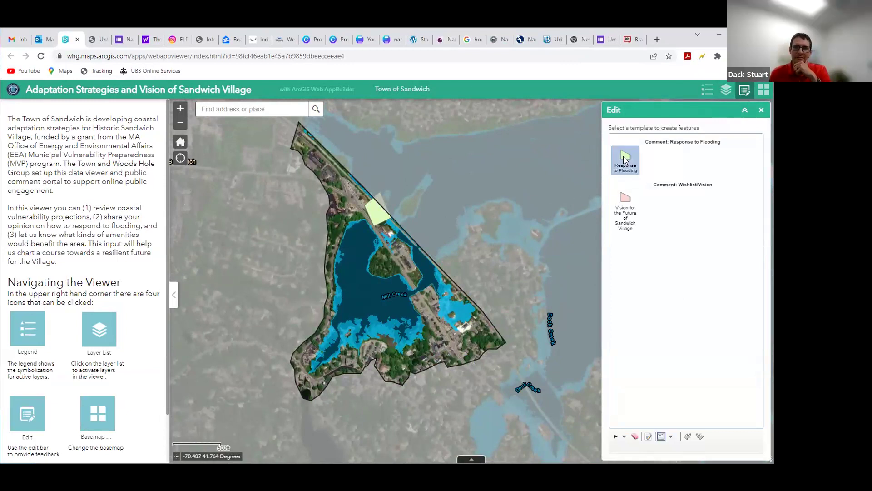
pyautogui.moveTo(333, 159); pyautogui.dragTo(342, 158)
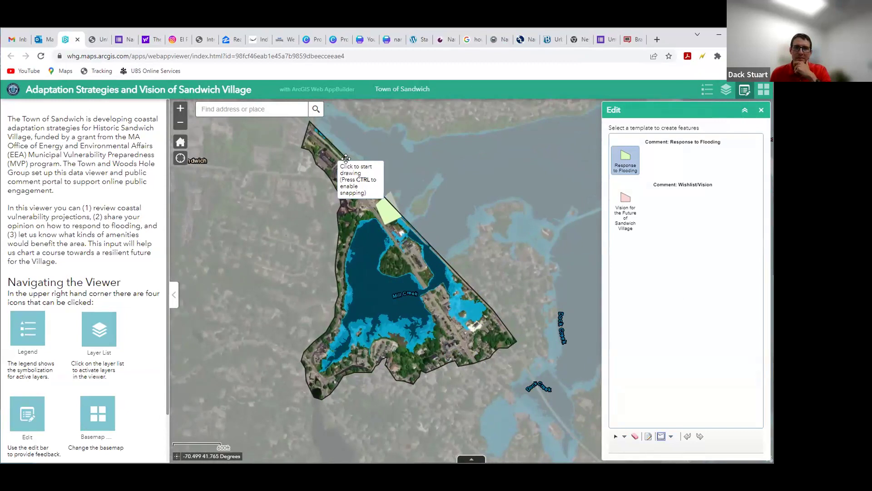
pyautogui.click(344, 159)
pyautogui.click(357, 154)
pyautogui.click(369, 174)
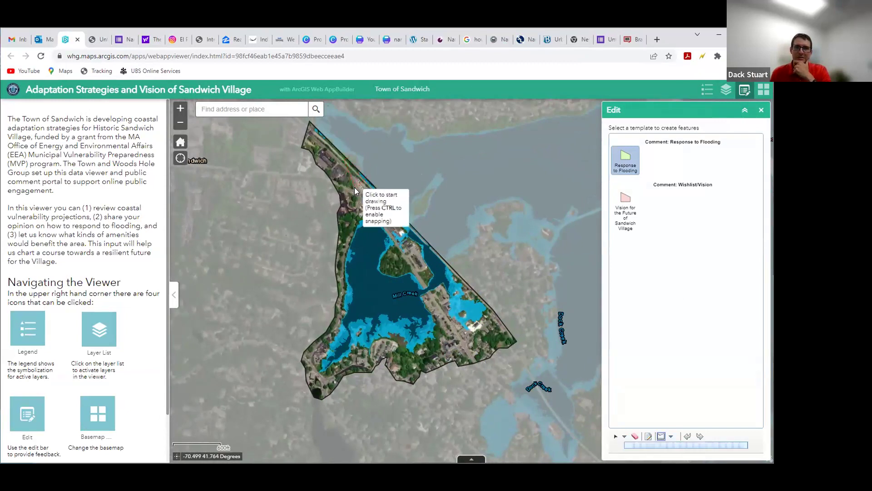
pyautogui.click(355, 187)
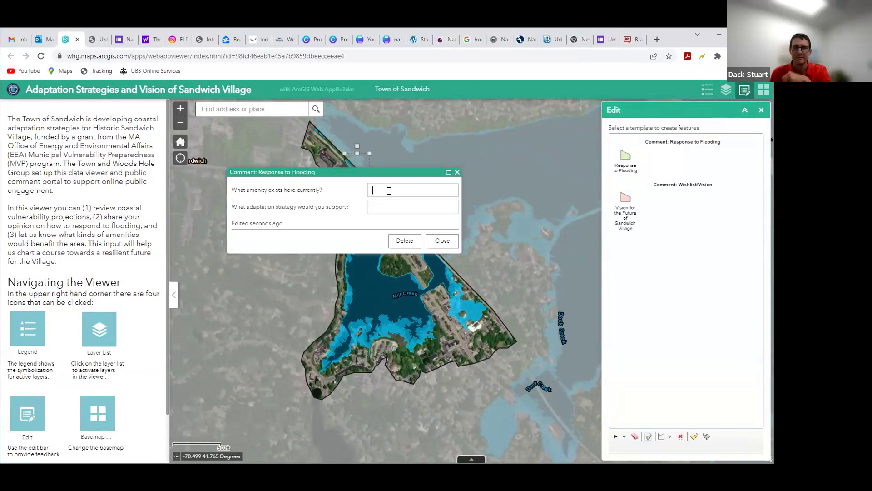
# Fill in the flooding comment with "flooding" as the existing amenity and "dunes" as the supported adaptation strategy, and close the form.
pyautogui.write('flooding')
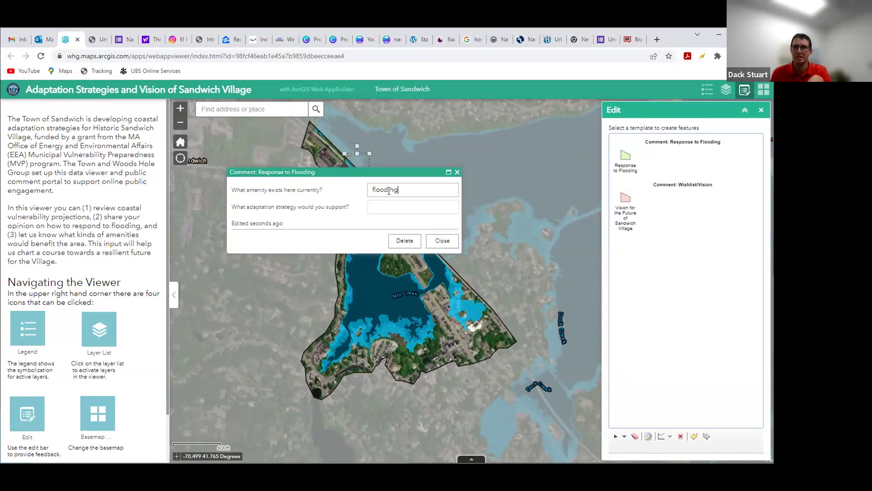
pyautogui.press('Tab')
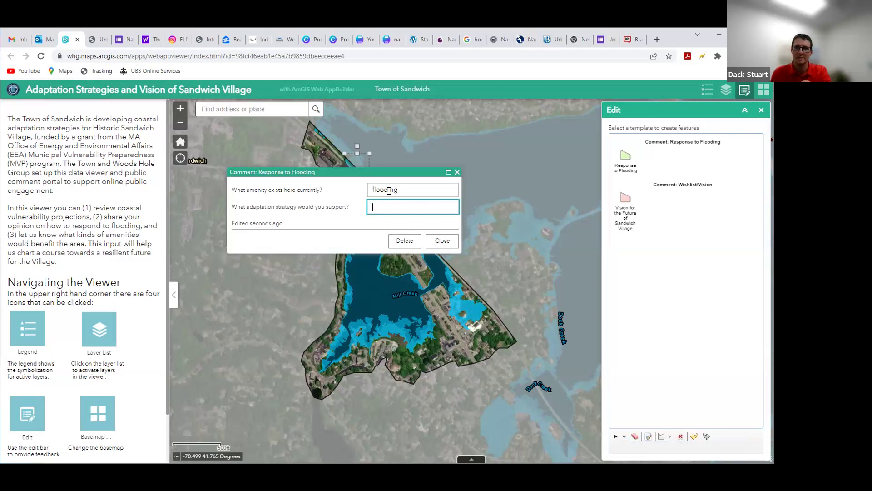
pyautogui.write('dunes')
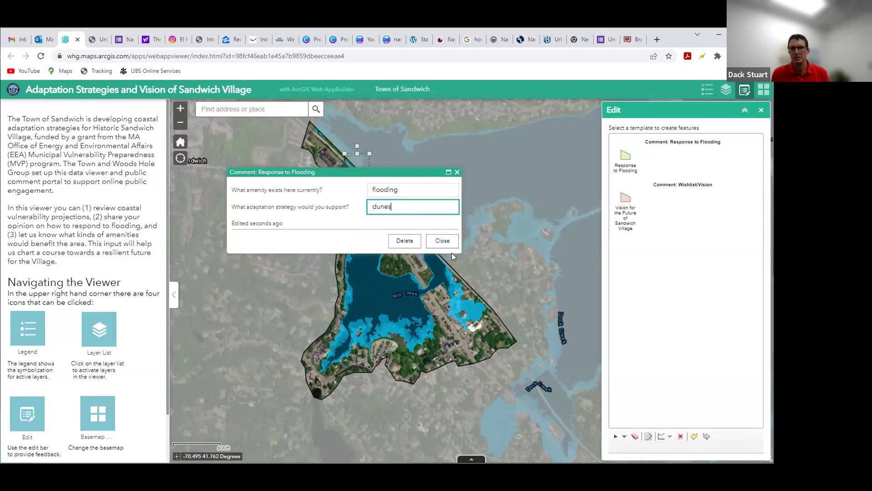
pyautogui.click(457, 173)
# Draw a Vision for the Future of Sandwich Village area across the northeast boundary, east of Mill Creek, leaving its comment blank.
pyautogui.click(625, 199)
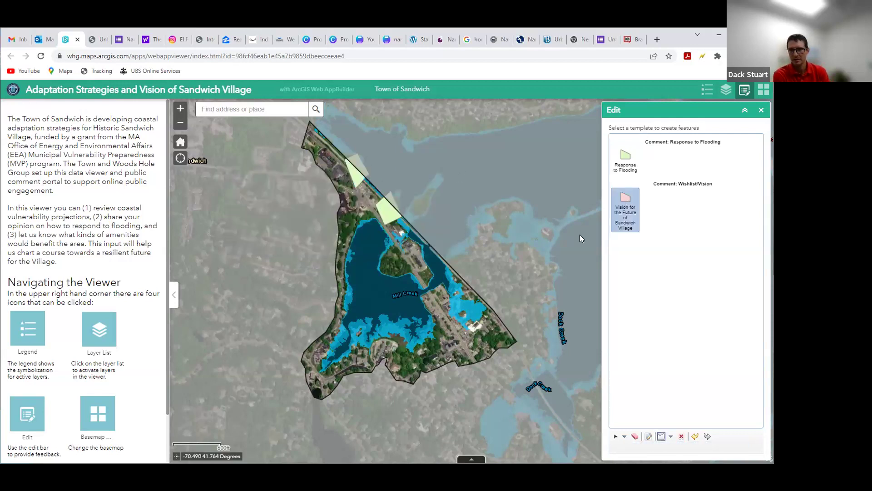
pyautogui.click(429, 255)
pyautogui.click(457, 249)
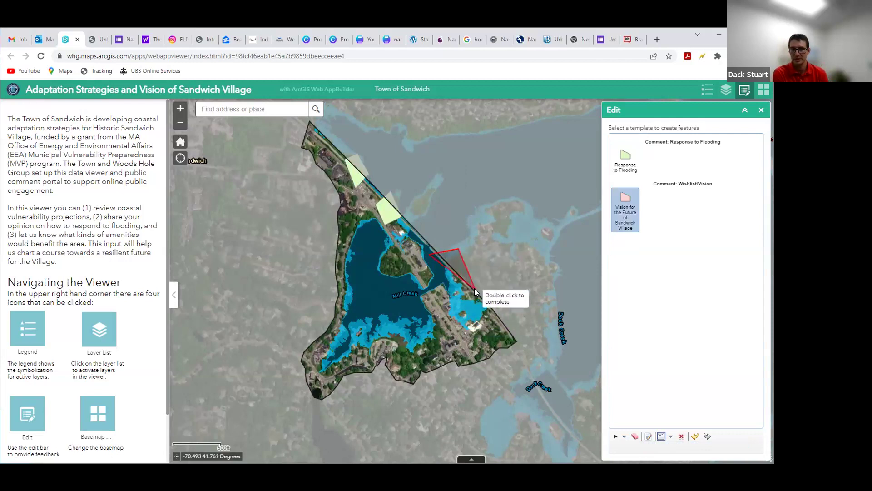
pyautogui.click(474, 288)
pyautogui.doubleClick(452, 301)
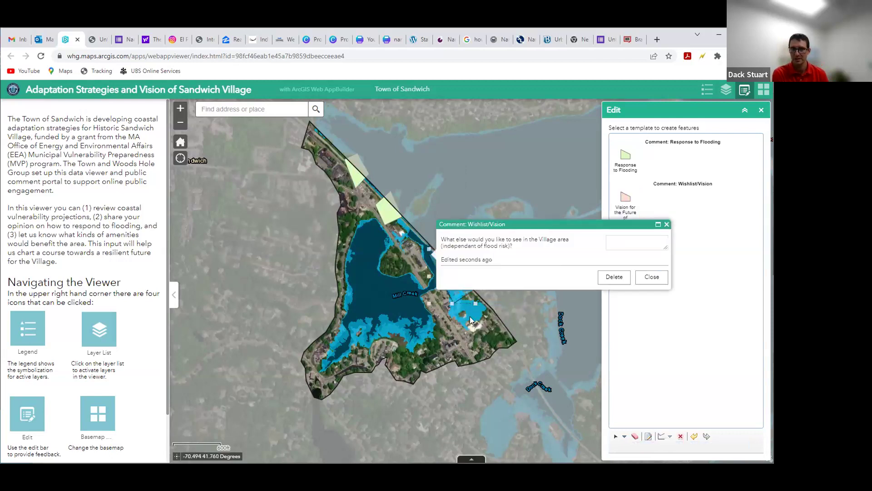
pyautogui.click(633, 244)
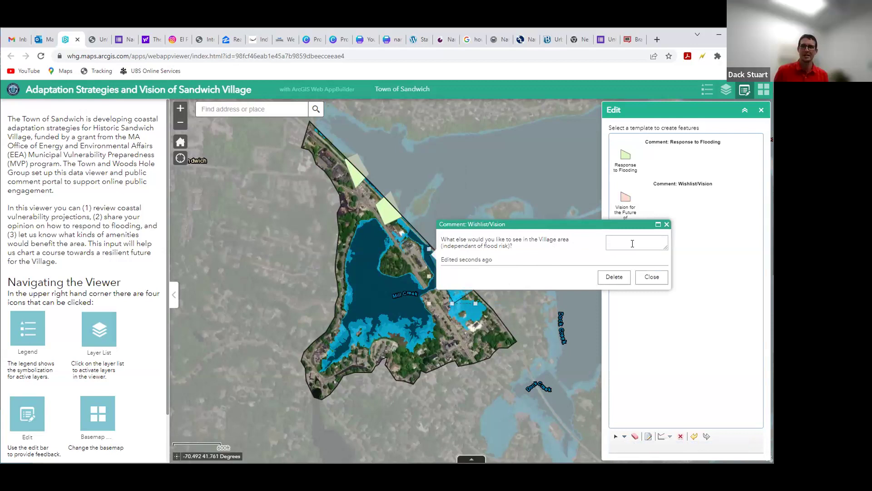
pyautogui.click(651, 277)
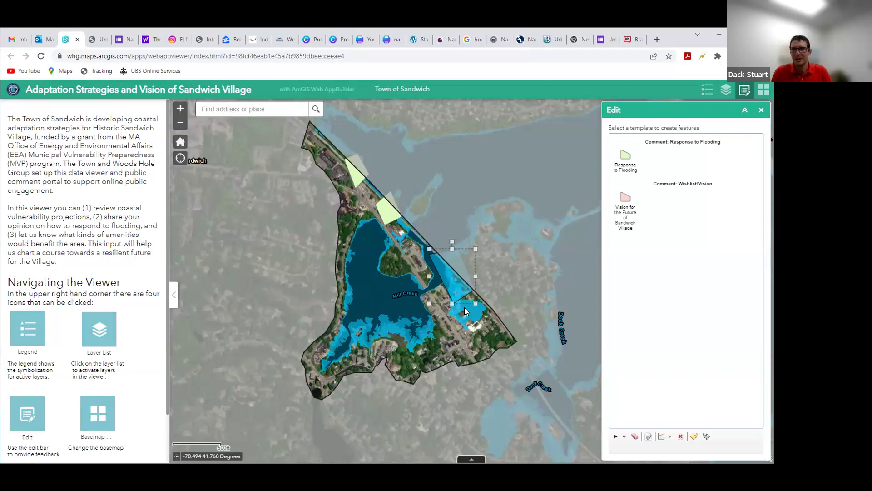
pyautogui.click(320, 247)
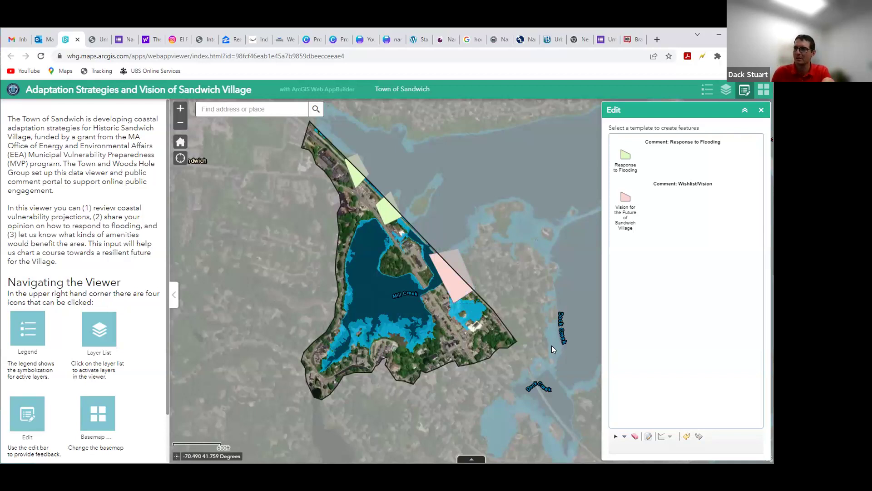
# Check the comment details of the two Response to Flooding areas on the map.
pyautogui.click(386, 215)
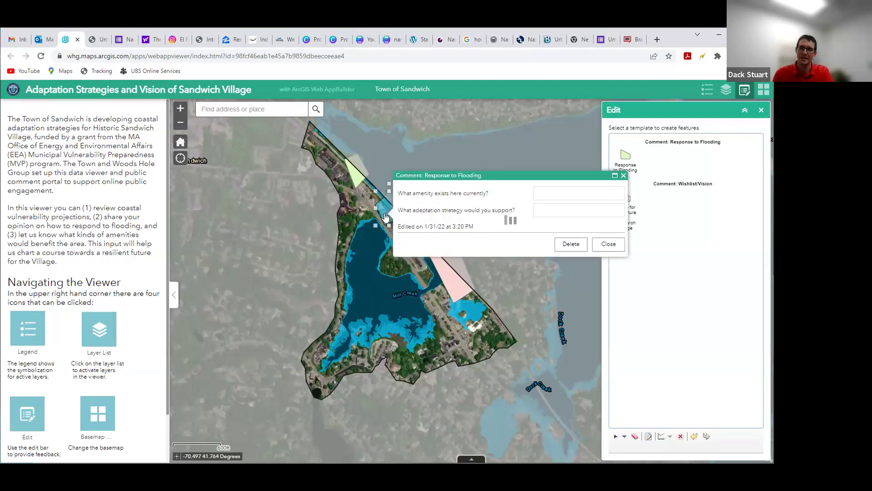
pyautogui.click(609, 244)
pyautogui.click(352, 177)
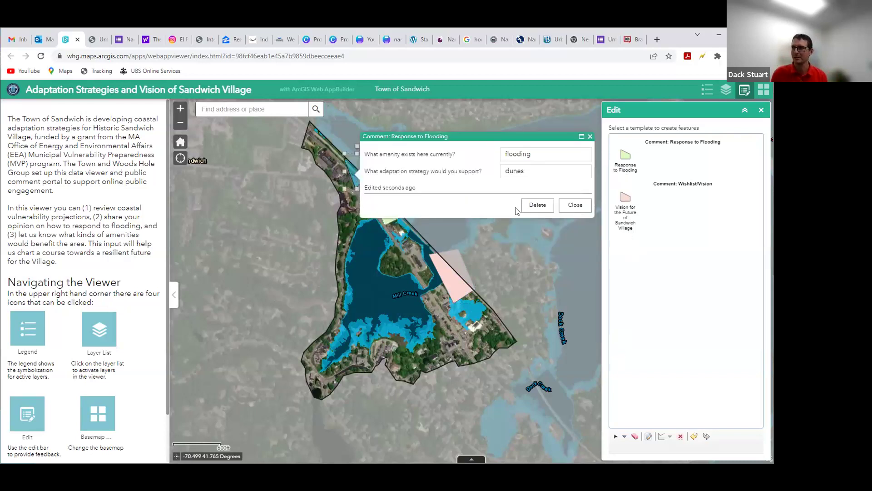
pyautogui.click(580, 208)
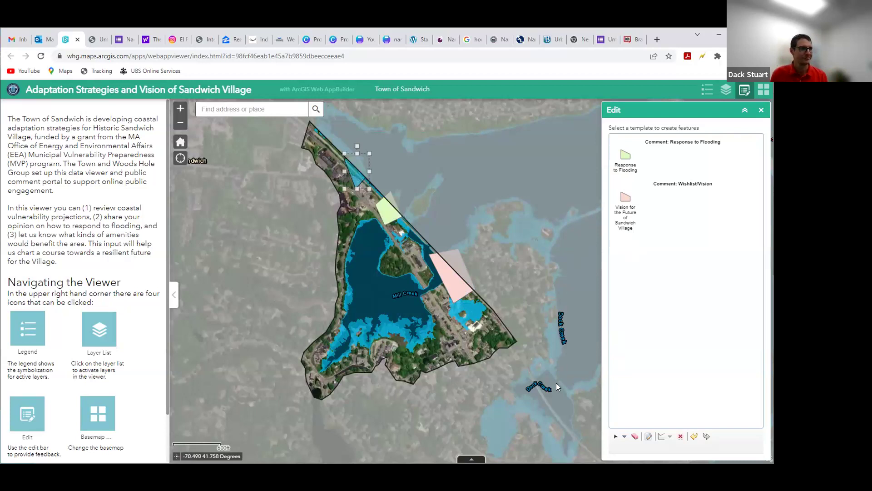